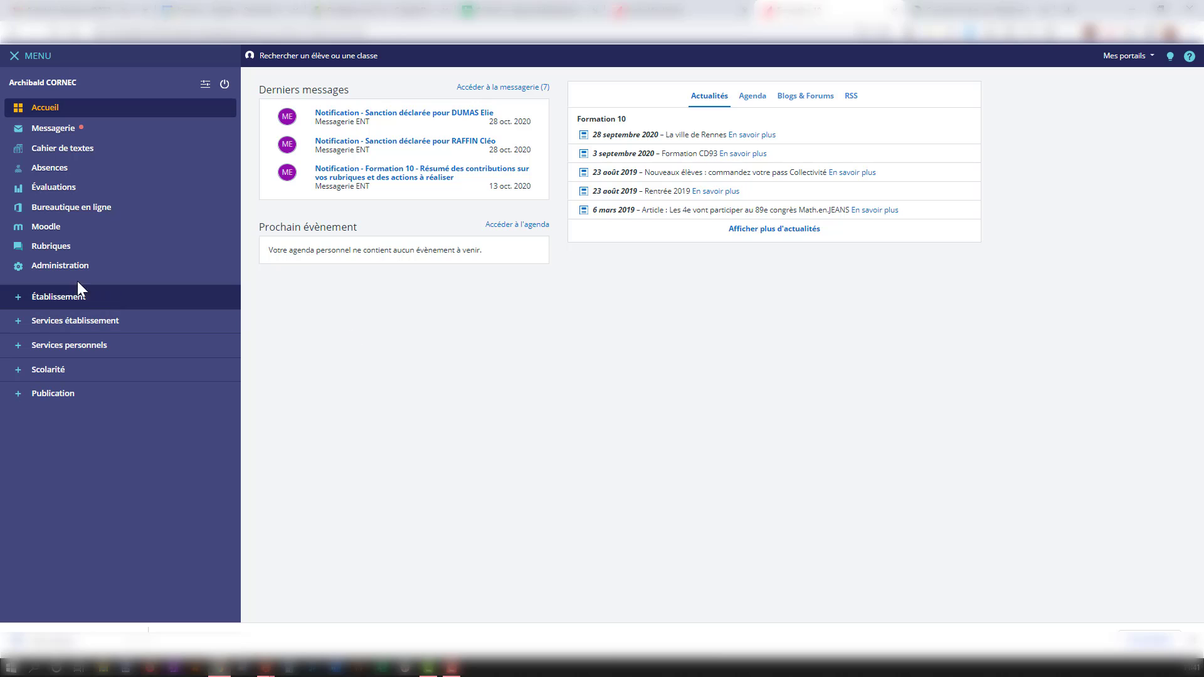
Start a new absence reason in the administration, with short label "Protocole" and long label "Protocole sanitaire Covid"
{"action": "left_click", "coordinate": [51, 269]}
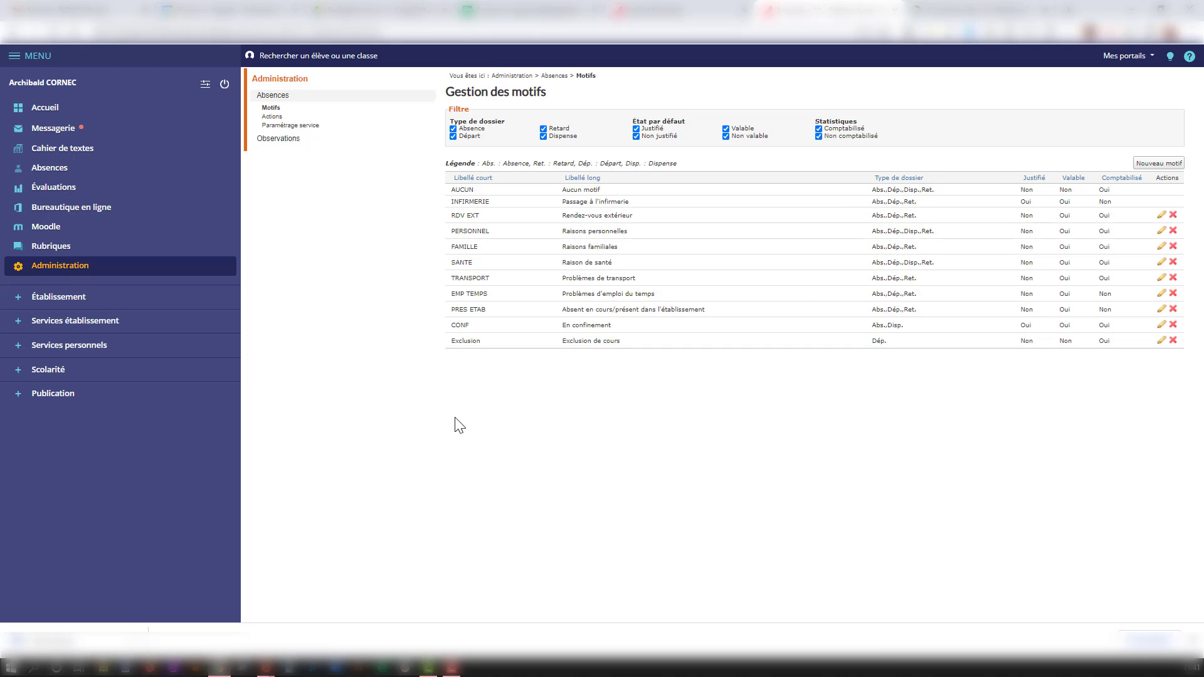
{"action": "left_click", "coordinate": [1145, 166]}
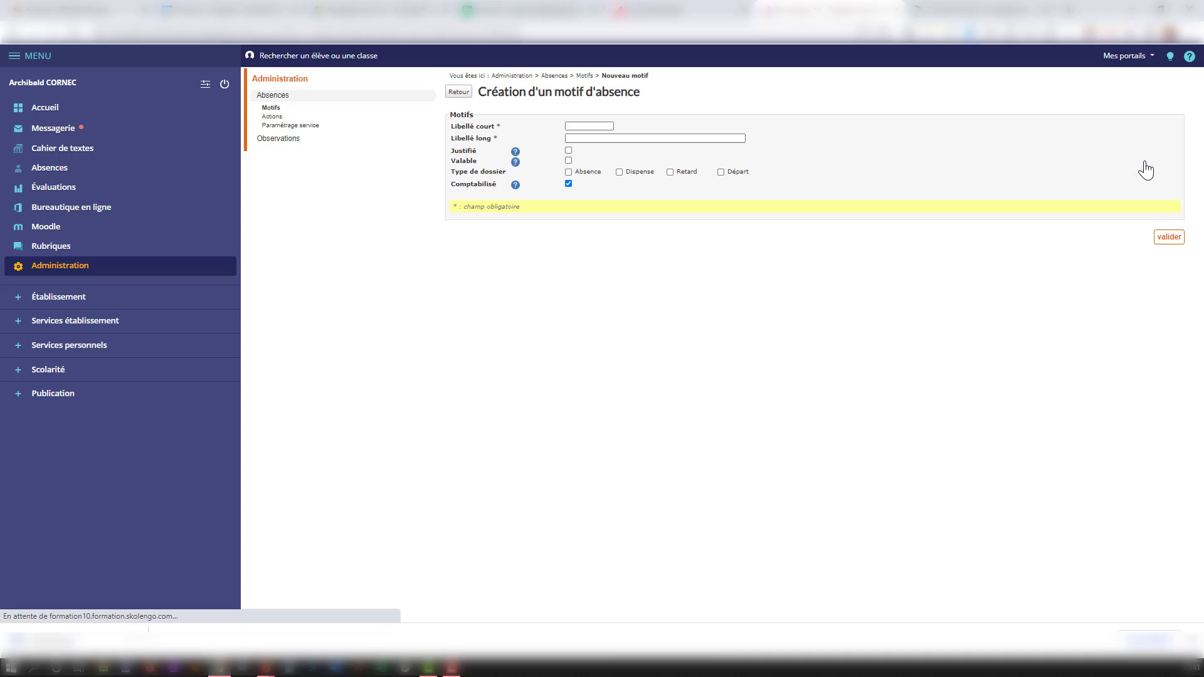
{"action": "left_click", "coordinate": [575, 127]}
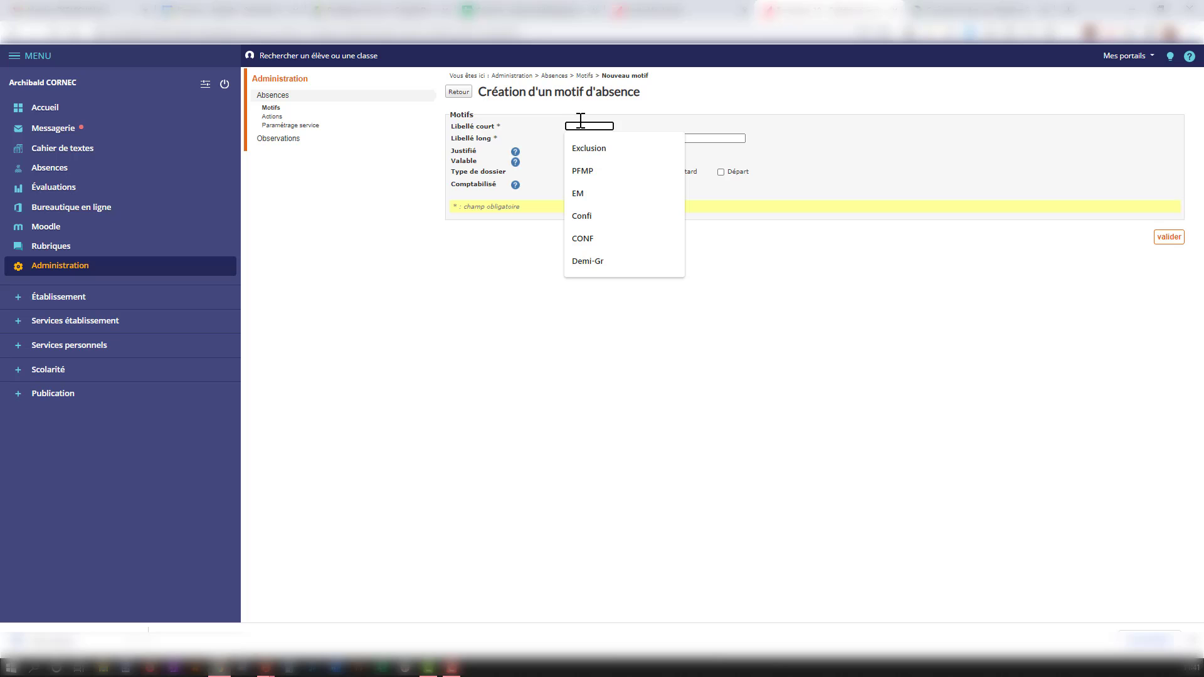
{"action": "type", "text": "Protoco"}
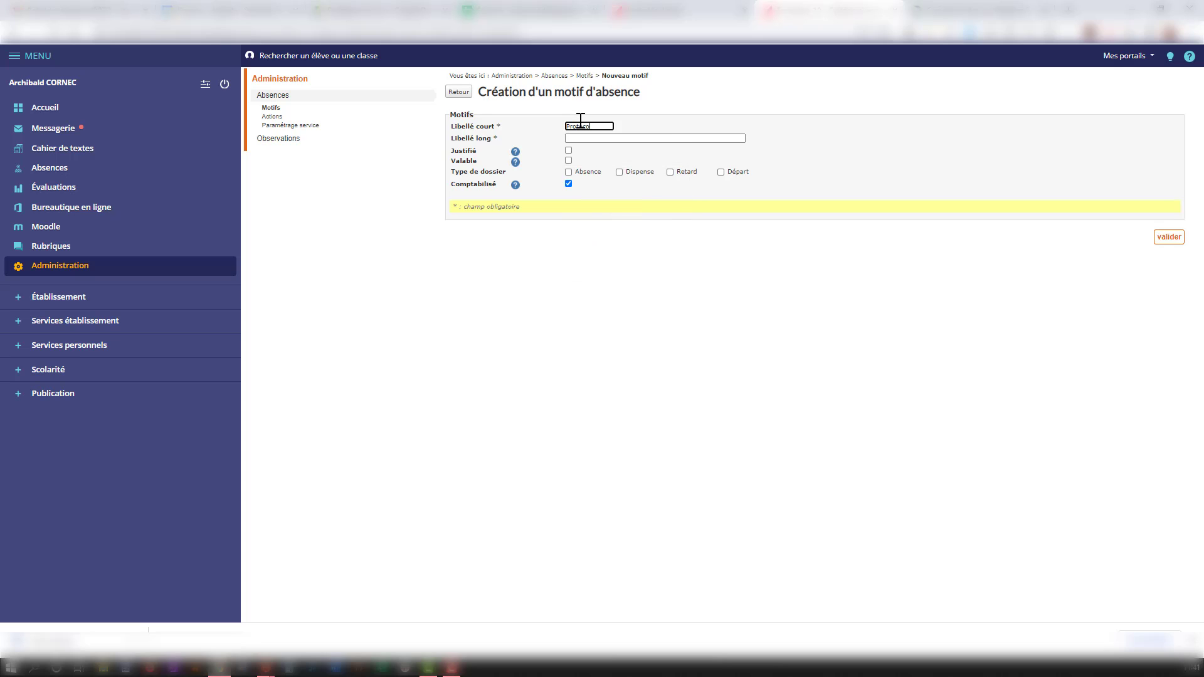
{"action": "type", "text": "le"}
{"action": "left_click", "coordinate": [587, 137]}
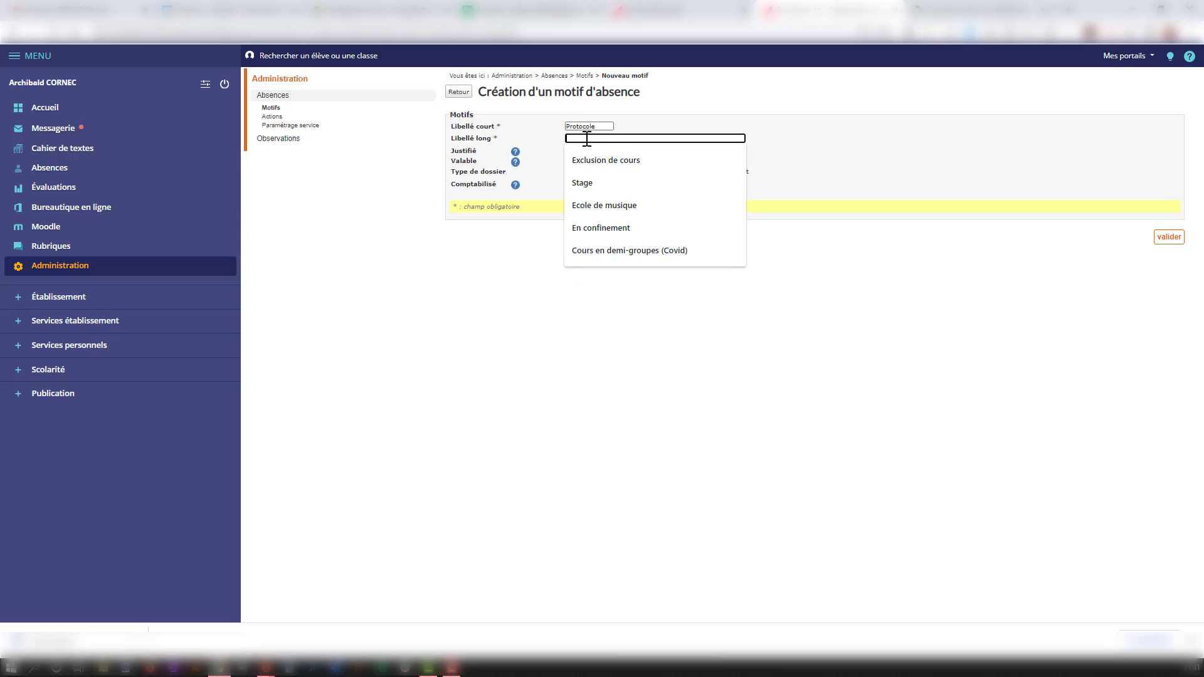
{"action": "type", "text": "Protocol"}
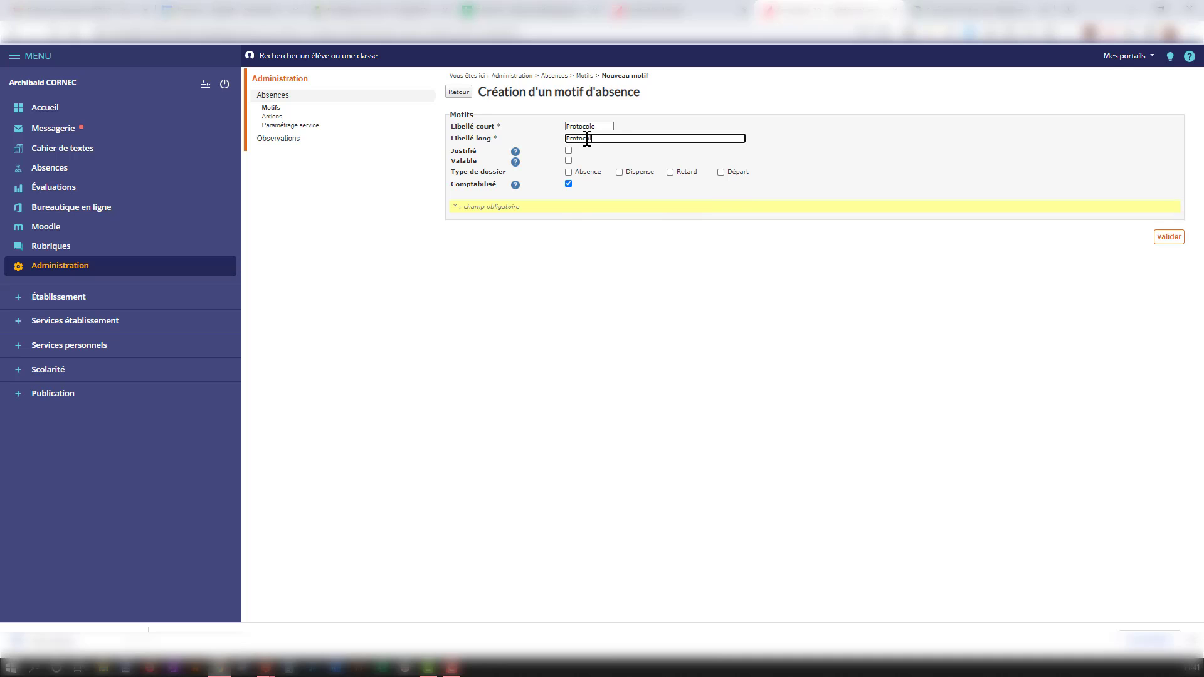
{"action": "type", "text": "e sanitaire Covid"}
Mark the new reason as justified and valid, assign it to the Dispense record type, and save it
{"action": "left_click", "coordinate": [620, 173]}
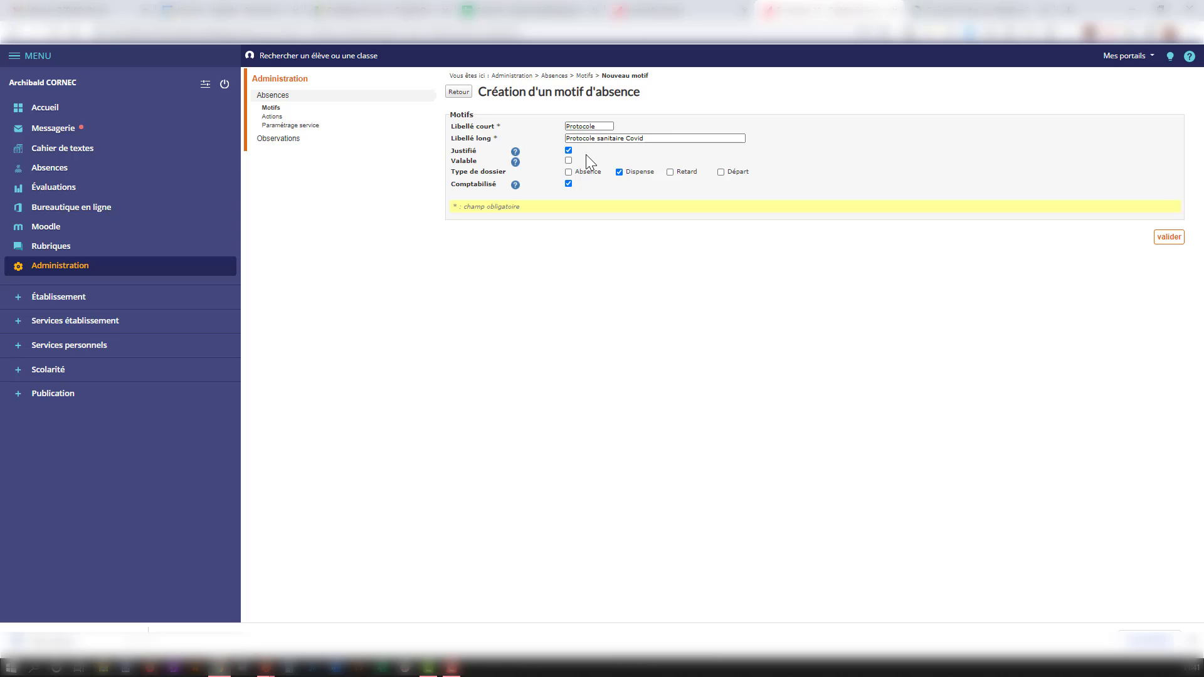
{"action": "left_click", "coordinate": [568, 160]}
{"action": "left_click", "coordinate": [1169, 237]}
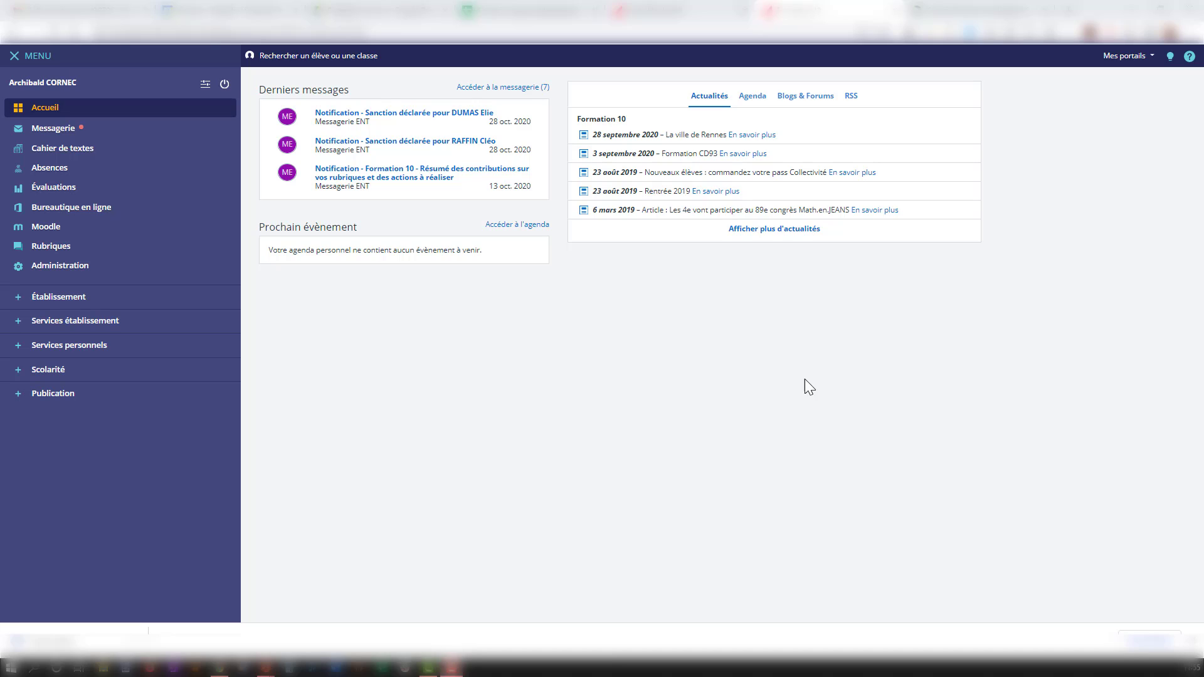
Search for the student by surname and open the student's record
{"action": "left_click", "coordinate": [375, 57]}
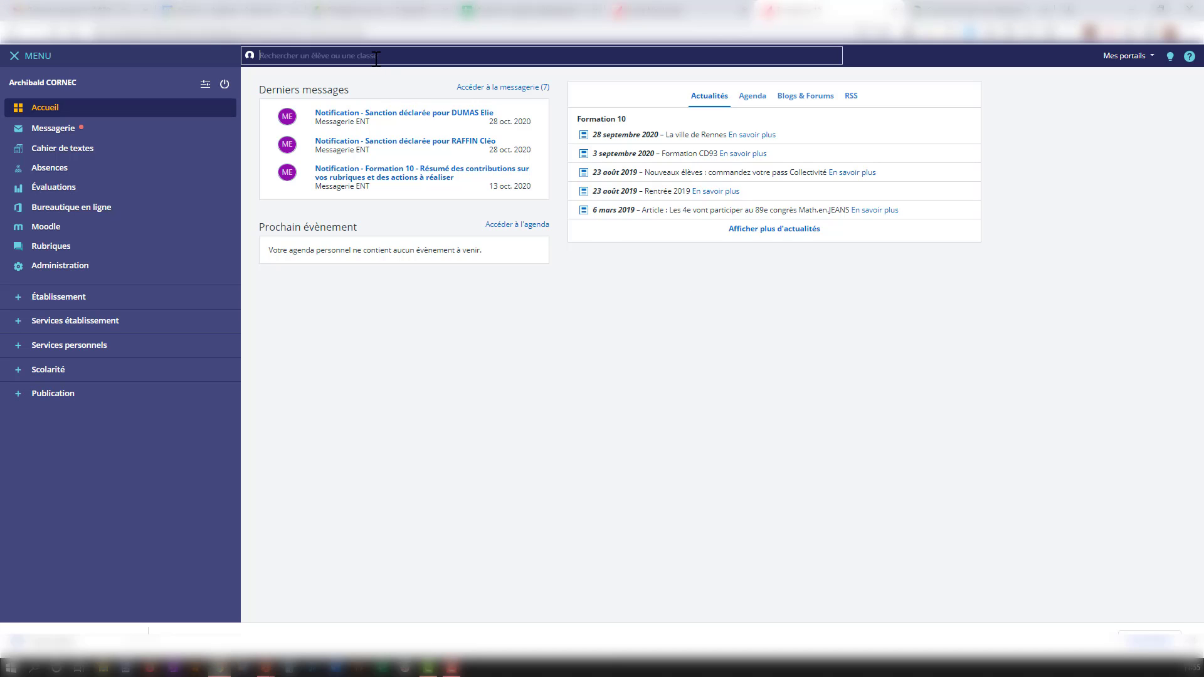
{"action": "type", "text": "dum"}
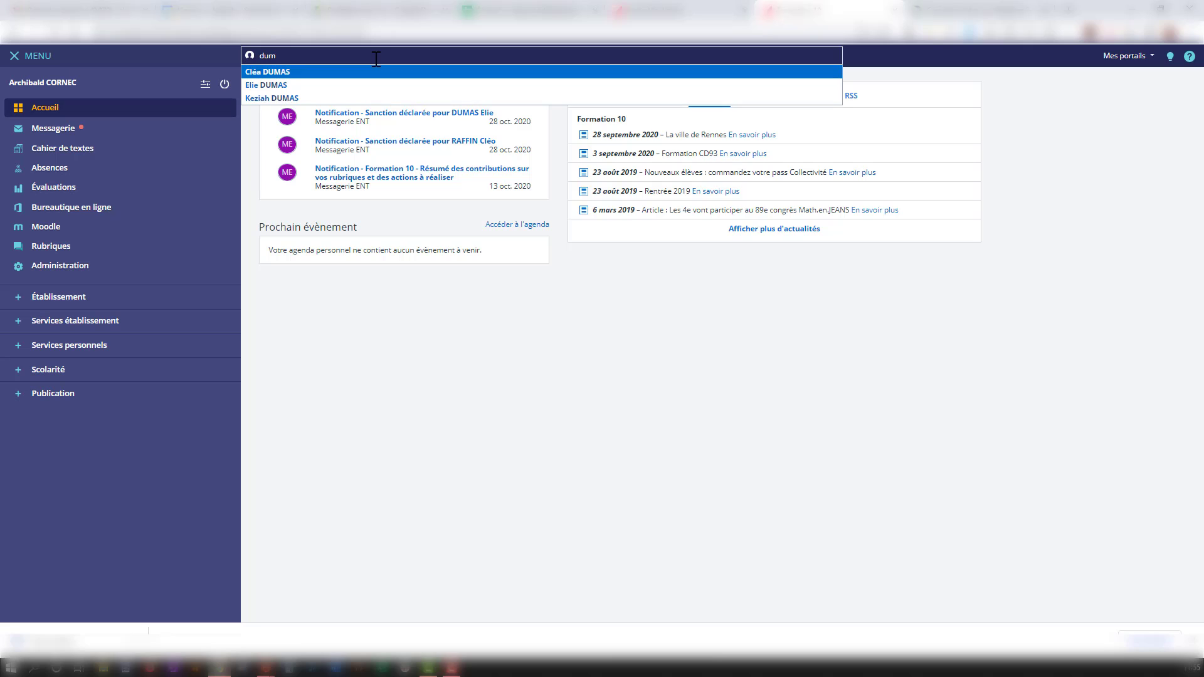
{"action": "left_click", "coordinate": [369, 73]}
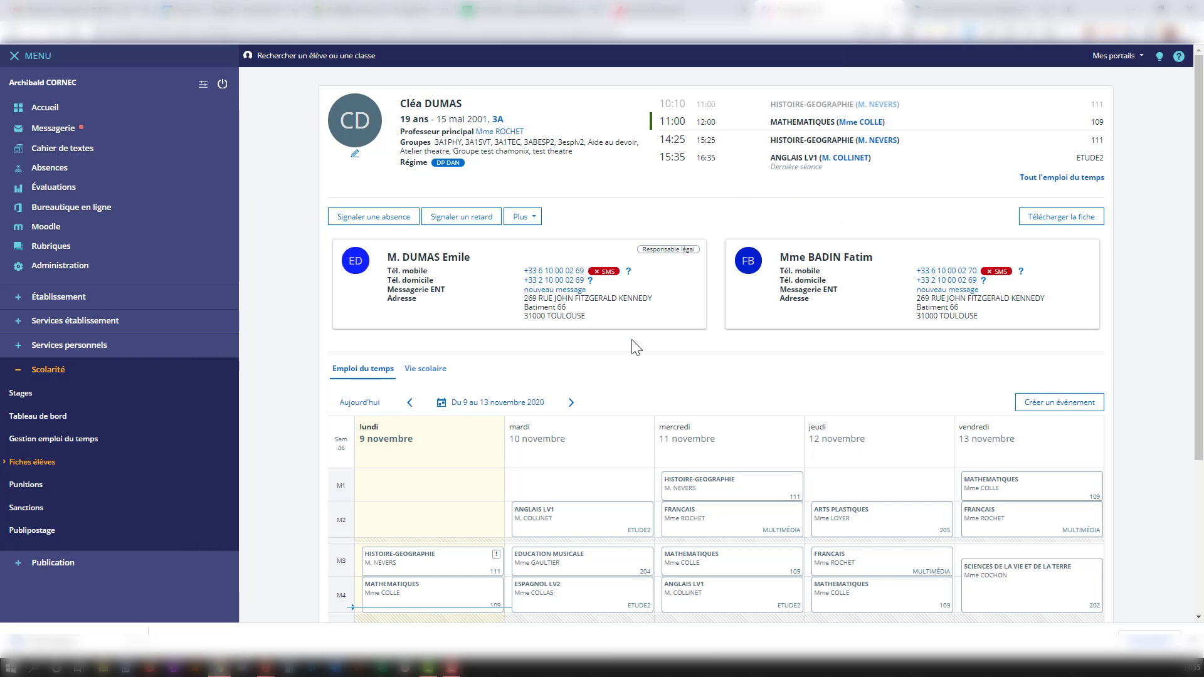
Record a Dispense on the Monday 9 November 11:00 Mathématiques lesson with the reason "Protocole sanitaire Covid"
{"action": "scroll", "coordinate": [635, 353], "scroll_direction": "down", "scroll_amount": 3}
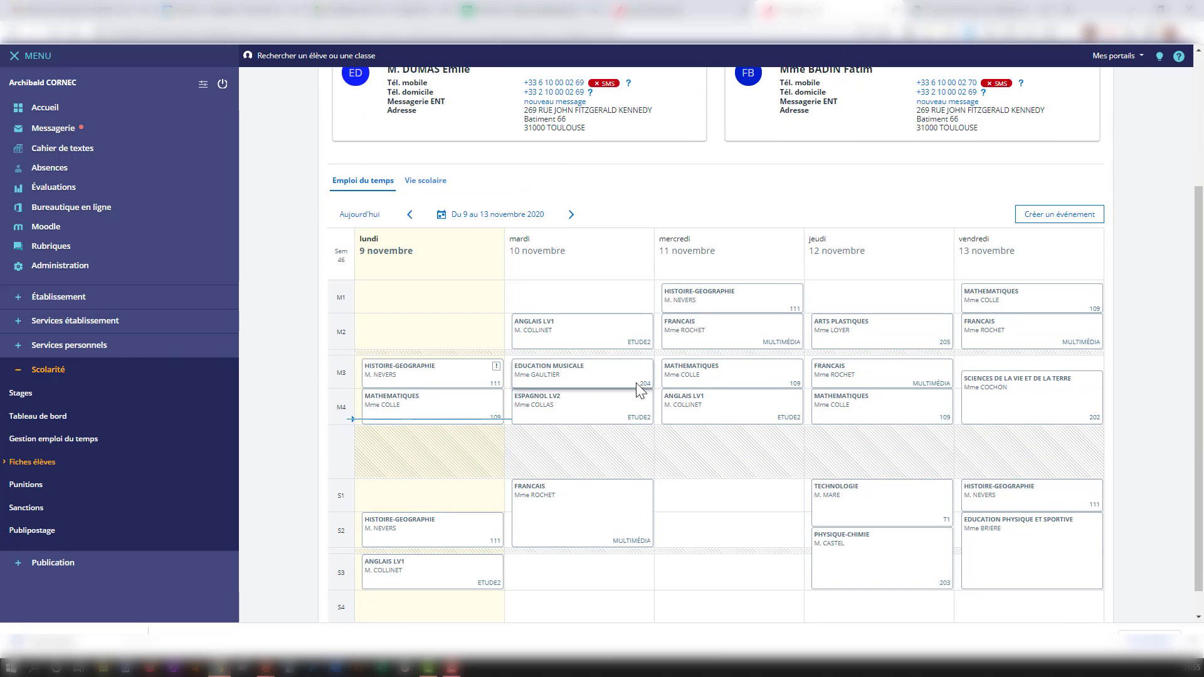
{"action": "left_click", "coordinate": [456, 414]}
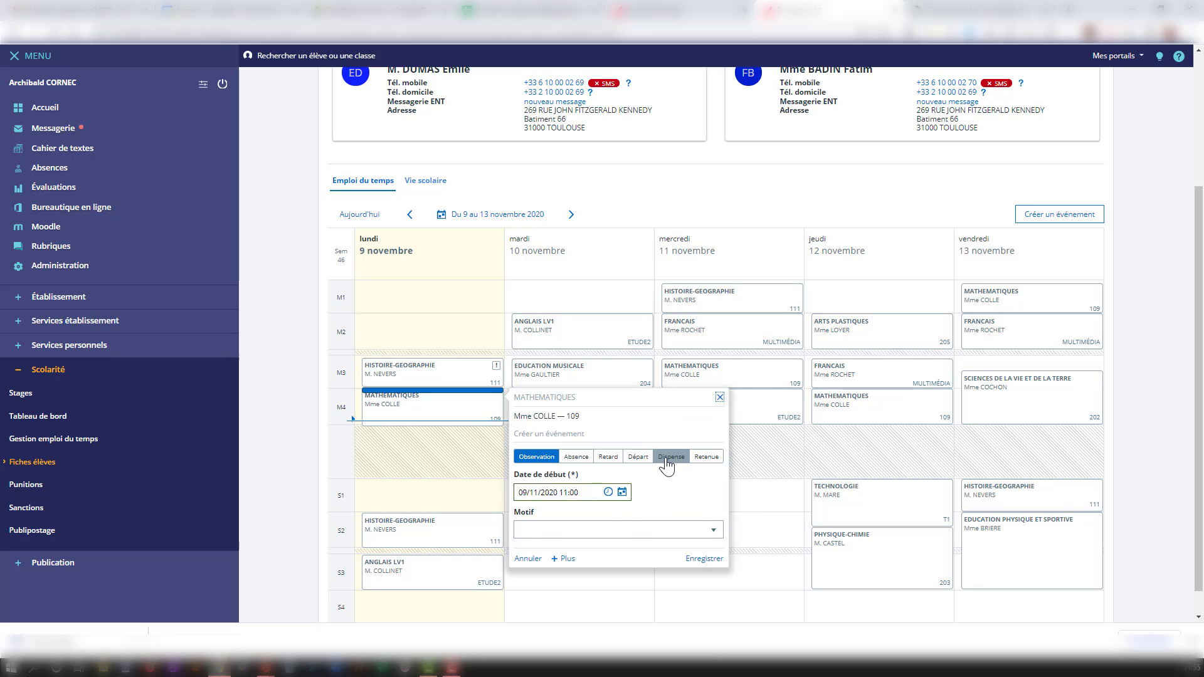
{"action": "left_click", "coordinate": [669, 460]}
{"action": "left_click", "coordinate": [638, 534]}
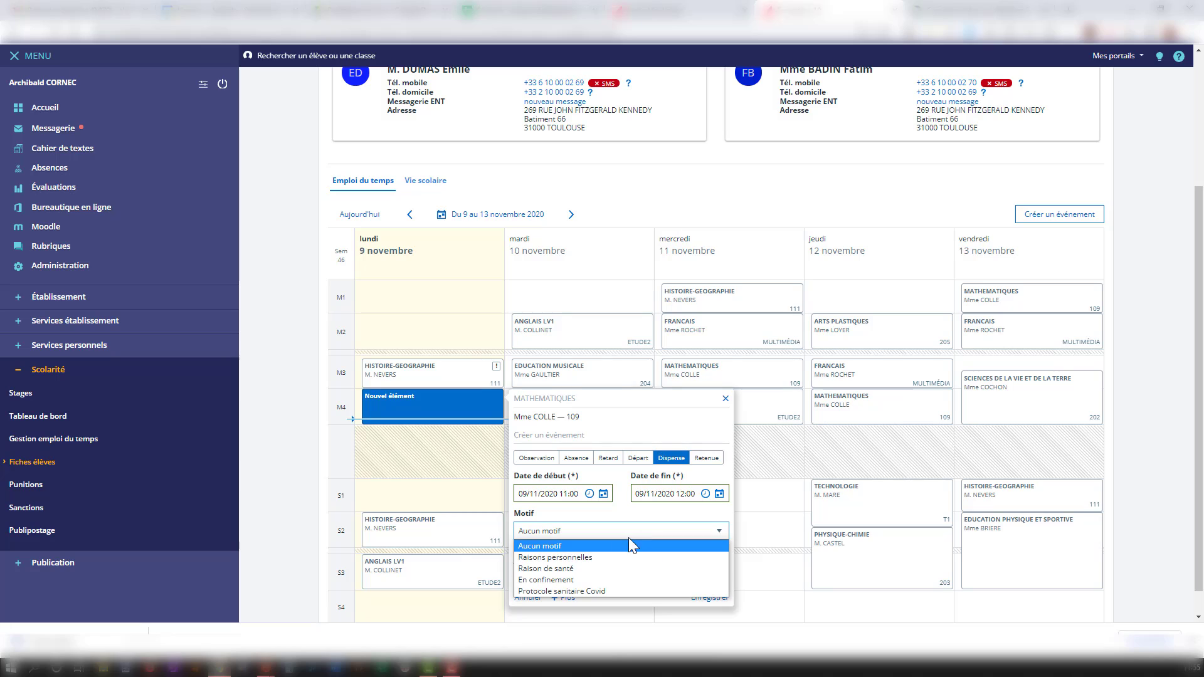
{"action": "left_click", "coordinate": [596, 591]}
{"action": "left_click", "coordinate": [709, 597]}
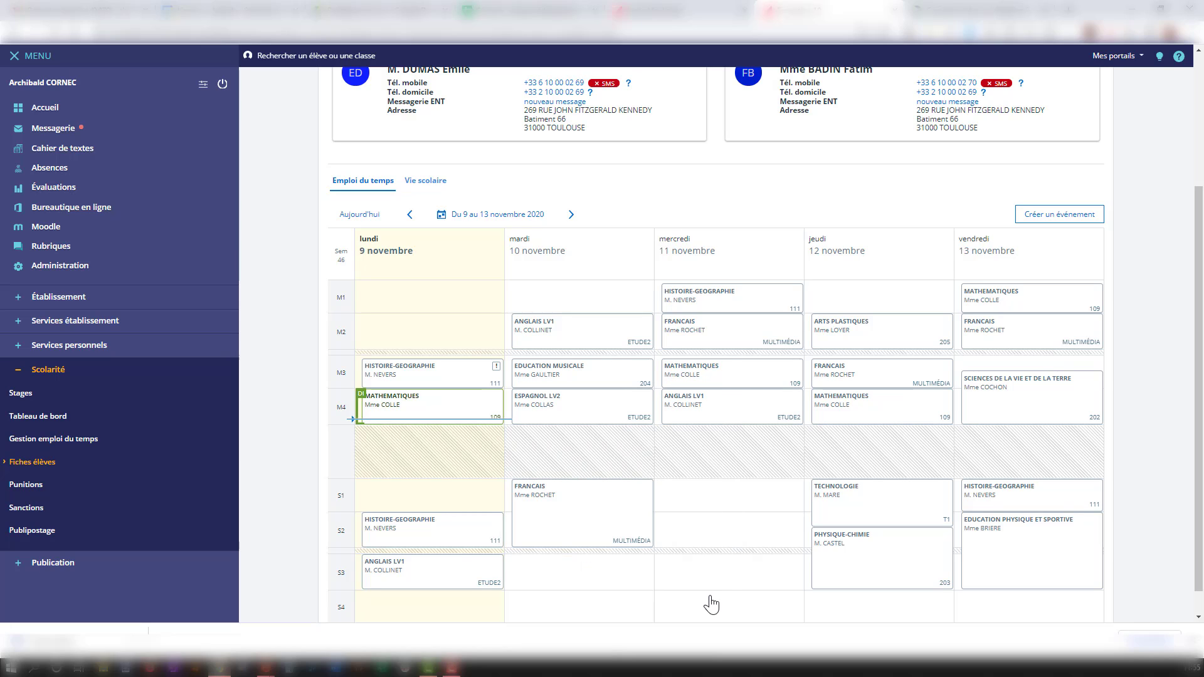
Switch to the teacher's account with the saved username and password, and open a lesson from the day's sessions
{"action": "left_click", "coordinate": [222, 85]}
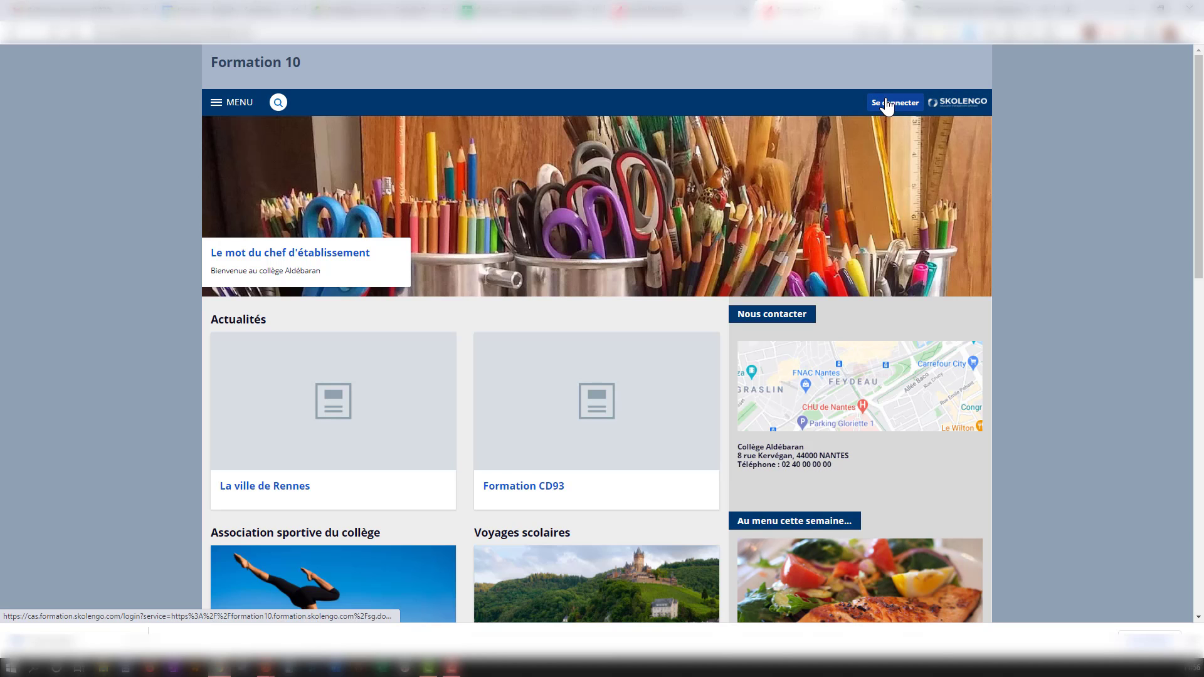
{"action": "left_click", "coordinate": [878, 103]}
{"action": "left_click_drag", "start_coordinate": [541, 217], "coordinate": [232, 203]}
{"action": "left_click", "coordinate": [491, 282]}
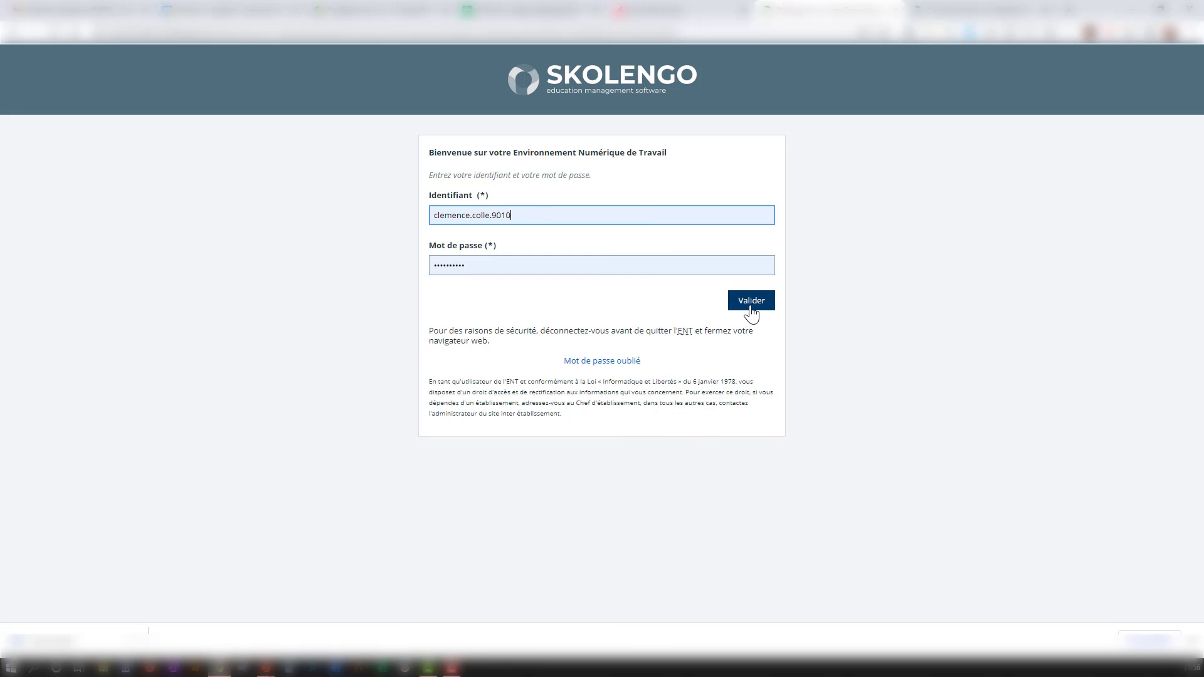
{"action": "left_click", "coordinate": [751, 307]}
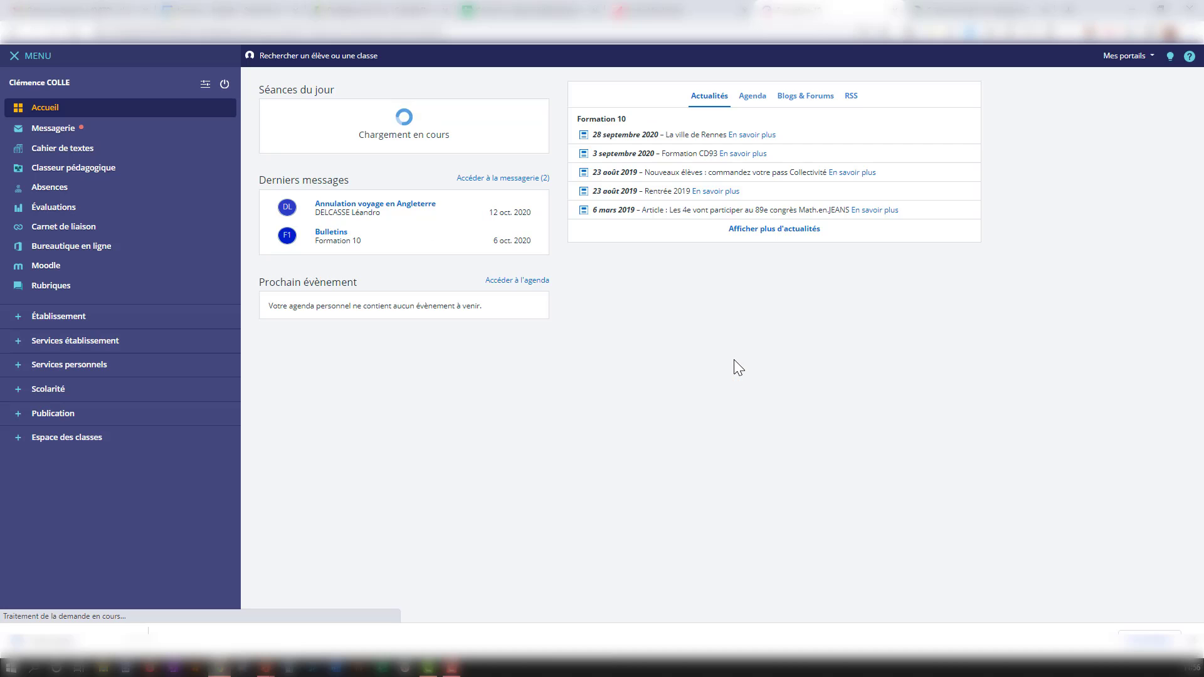
{"action": "left_click", "coordinate": [364, 131]}
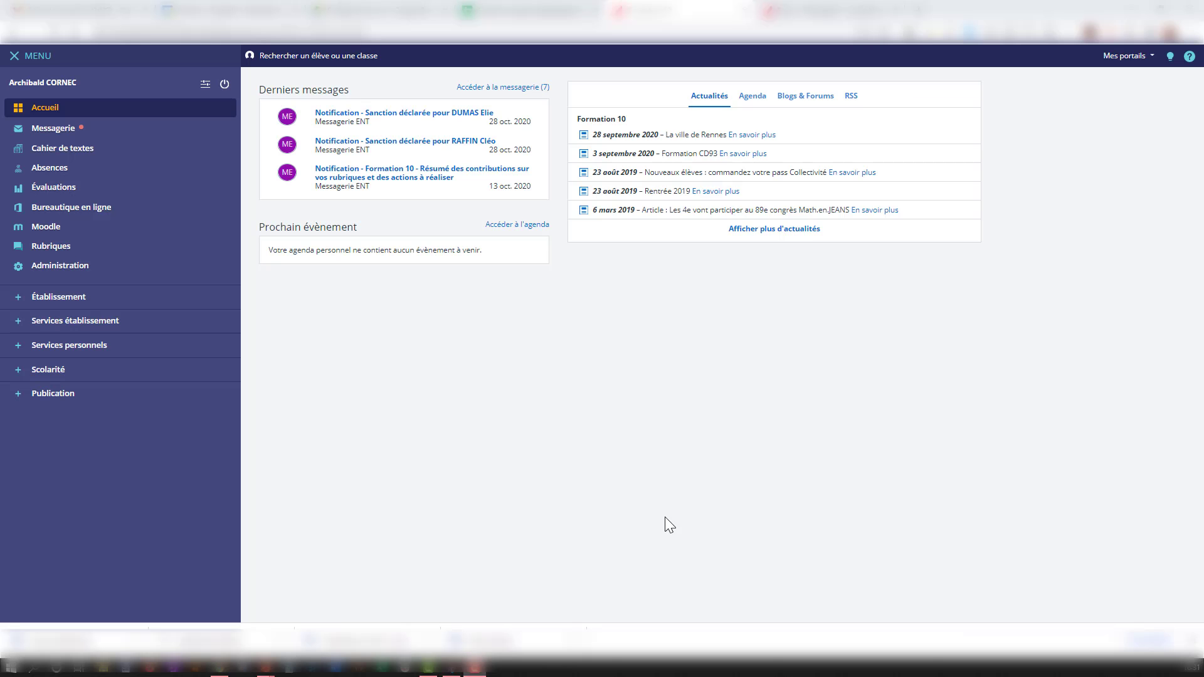
Start a new absence record of type Dispense for the student, with the reason "Protocole sanitaire Covid"
{"action": "left_click", "coordinate": [55, 174]}
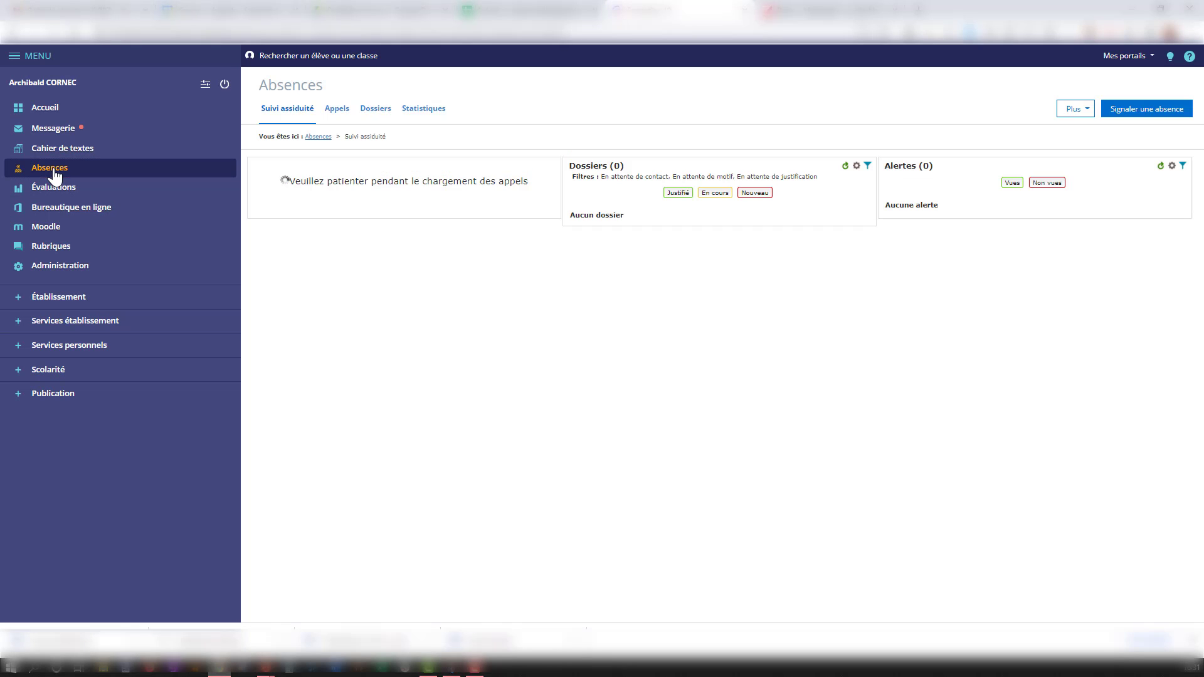
{"action": "left_click", "coordinate": [1114, 112]}
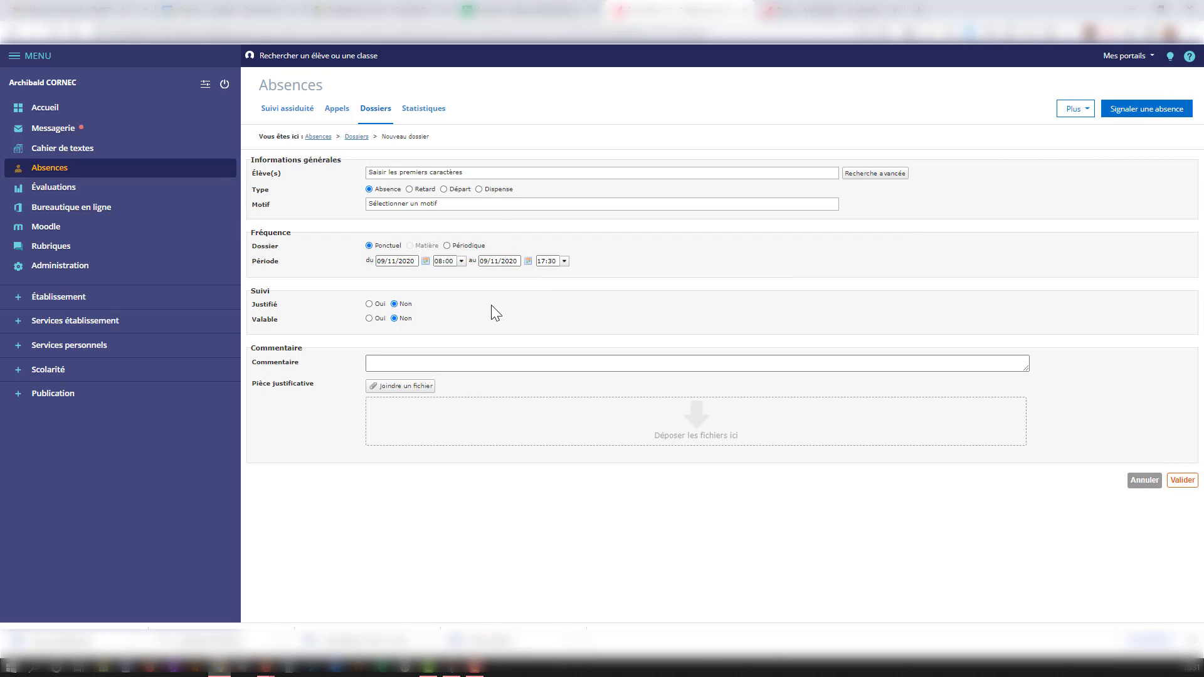
{"action": "left_click", "coordinate": [479, 190]}
{"action": "left_click", "coordinate": [491, 173]}
{"action": "type", "text": "dum"}
{"action": "left_click", "coordinate": [467, 187]}
{"action": "left_click", "coordinate": [539, 204]}
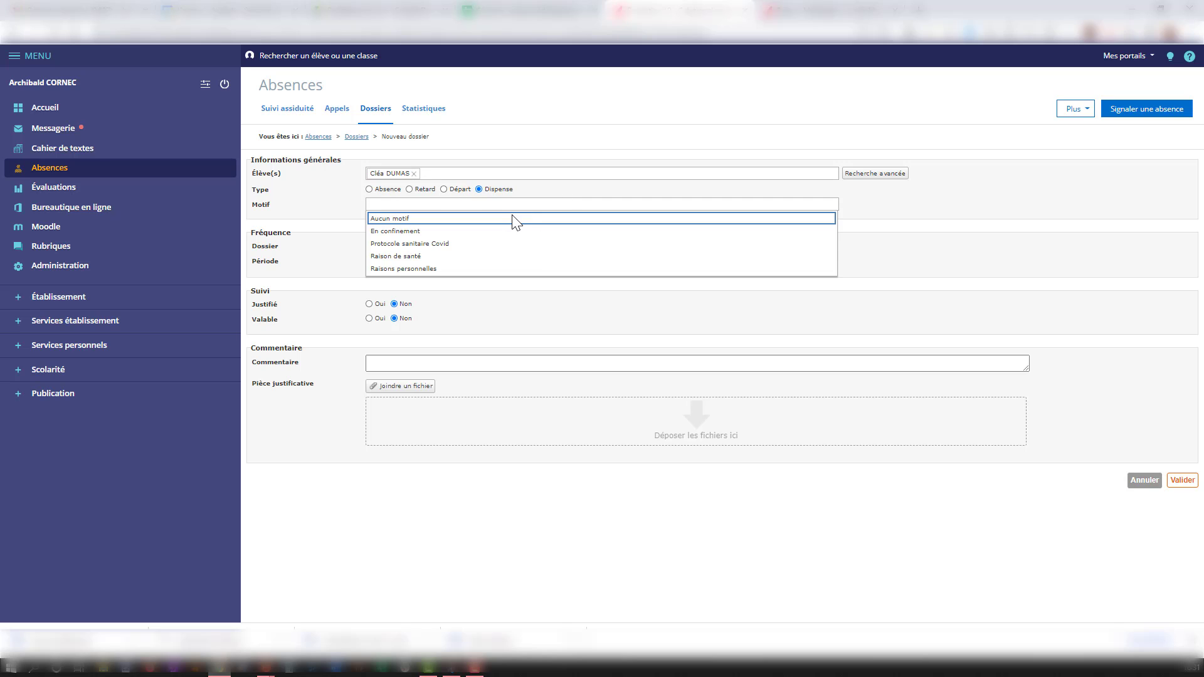
{"action": "left_click", "coordinate": [450, 243]}
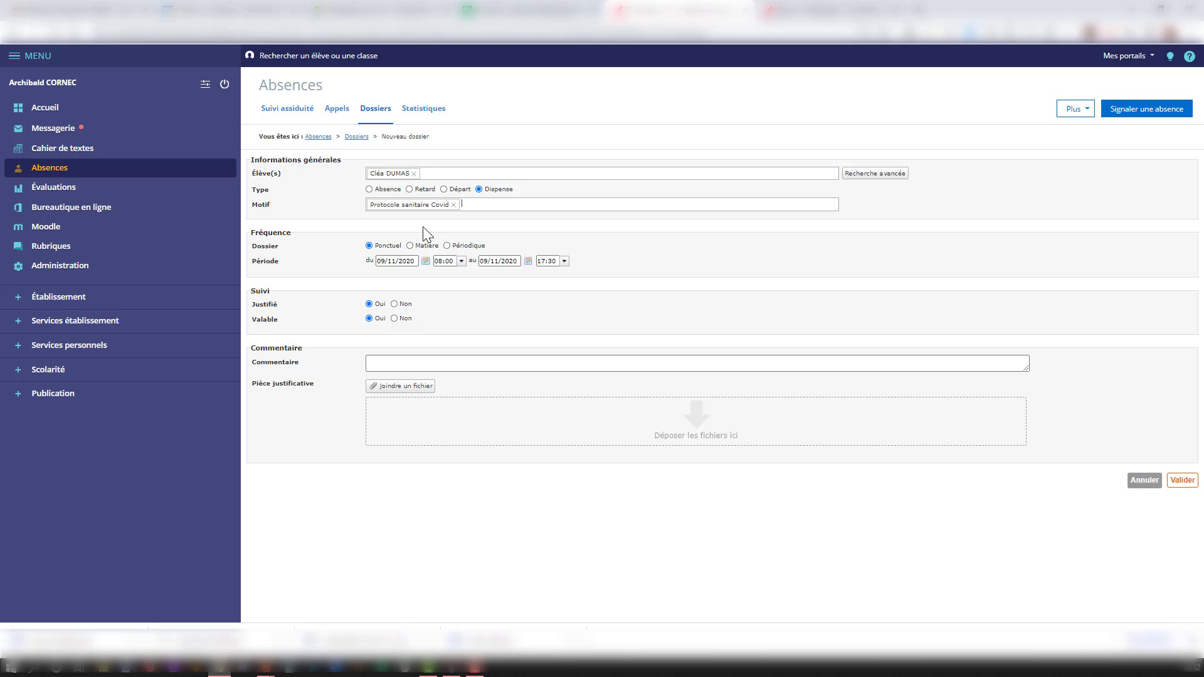
Set the exemption's frequency to Matière for HISTOIRE-GEOGRAPHIE with all its lessons included, and save the record
{"action": "left_click", "coordinate": [446, 246]}
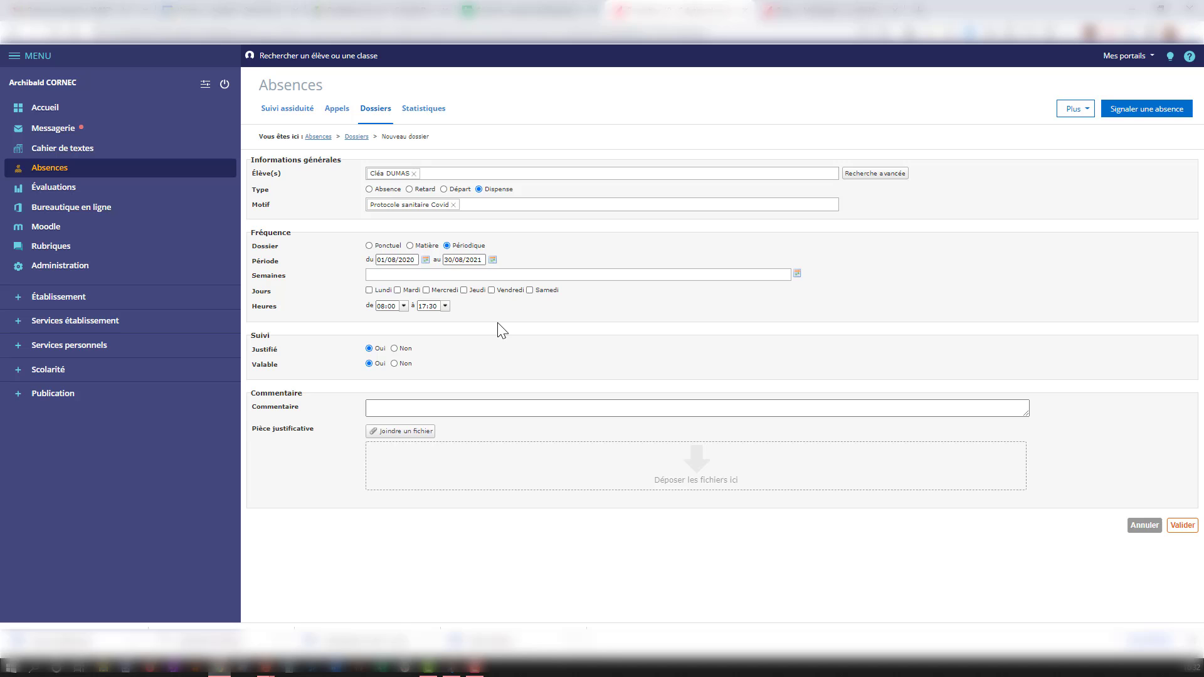
{"action": "left_click", "coordinate": [410, 245]}
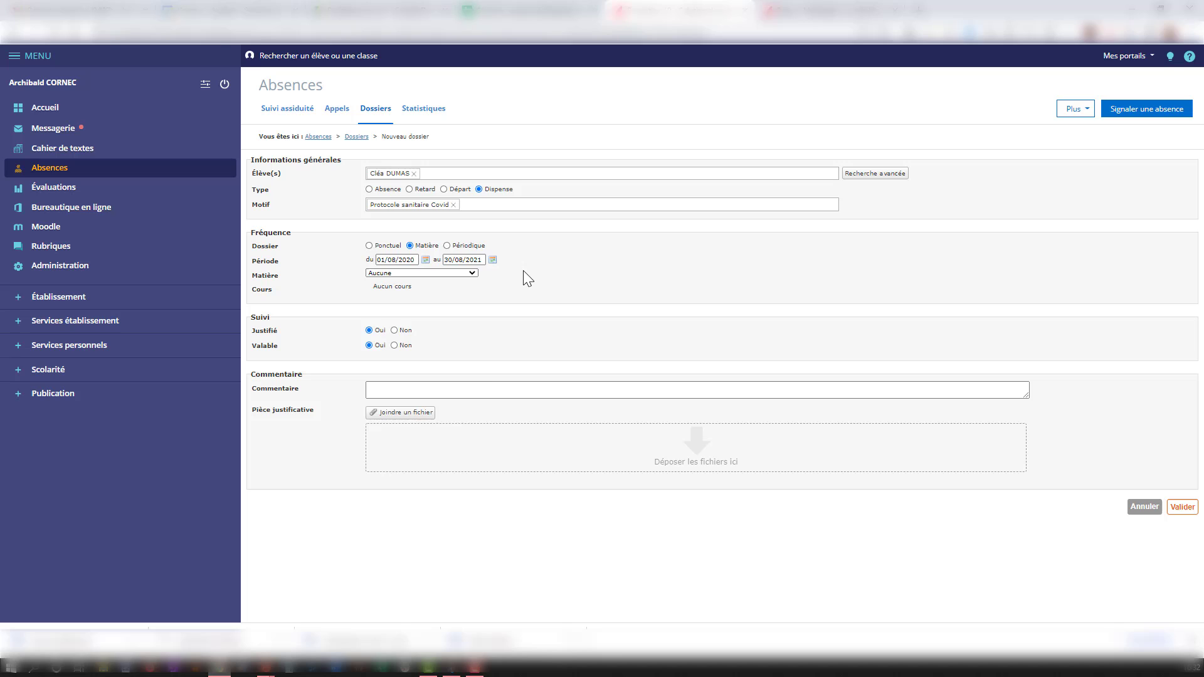
{"action": "left_click", "coordinate": [471, 273]}
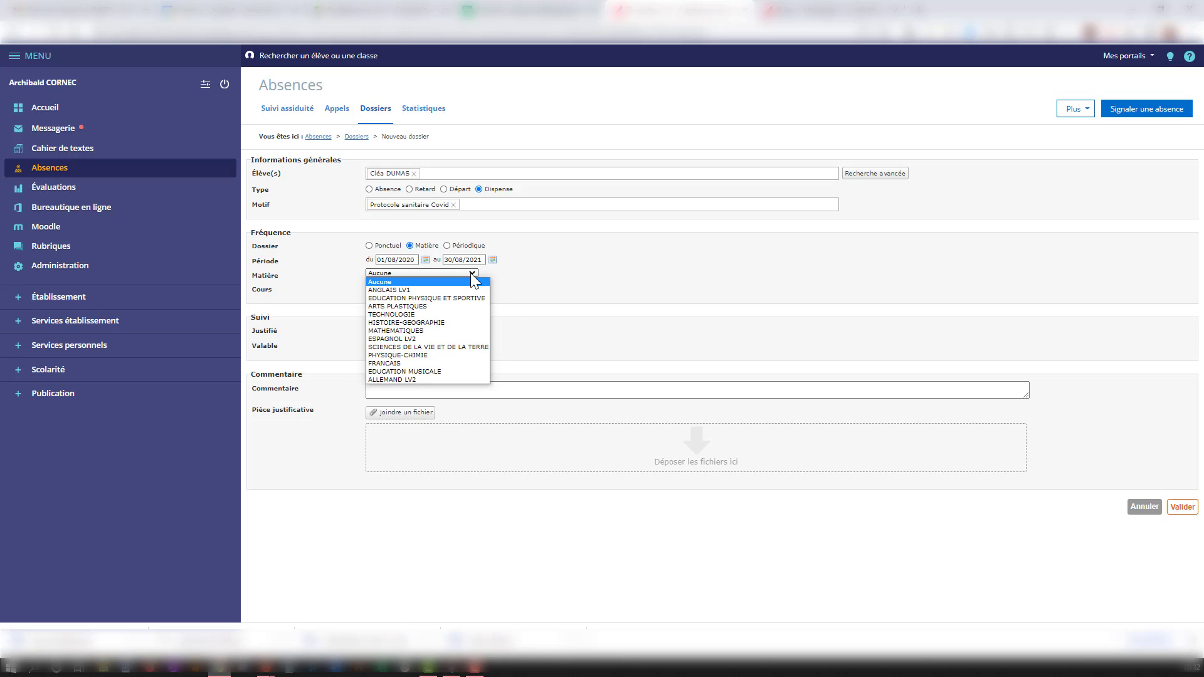
{"action": "left_click", "coordinate": [428, 323]}
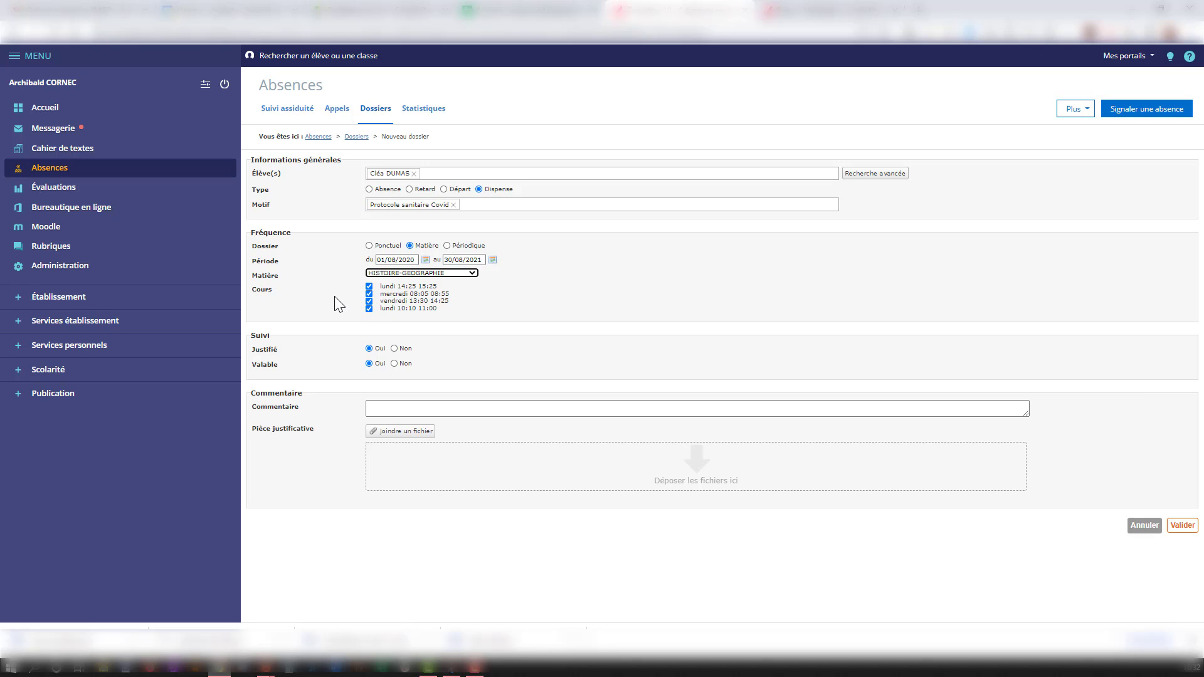
{"action": "left_click", "coordinate": [1182, 525]}
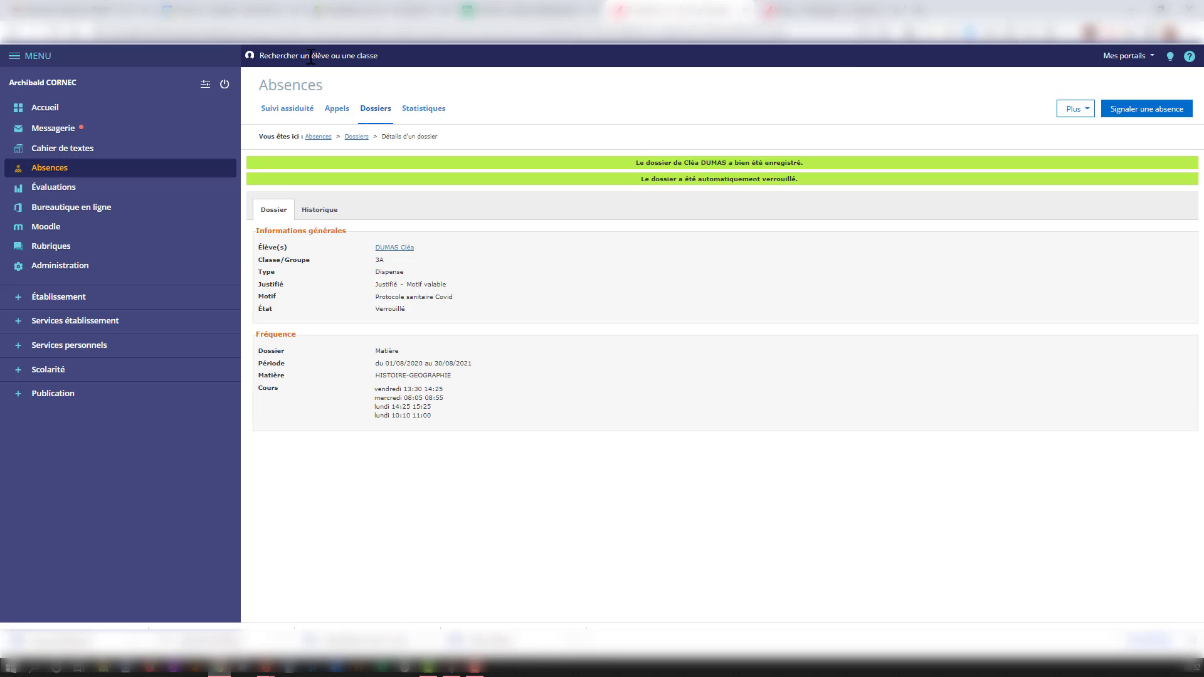
Search for the student by surname to view the student's record
{"action": "left_click", "coordinate": [311, 57]}
{"action": "type", "text": "dumas"}
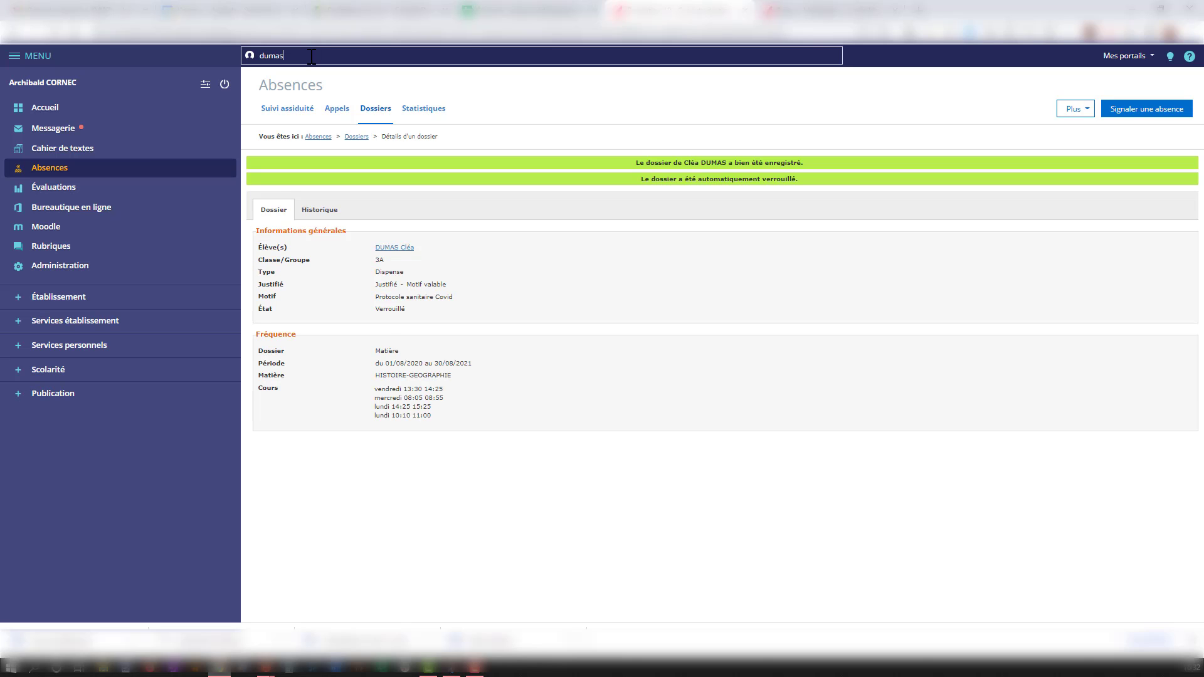
{"action": "key", "text": "Return"}
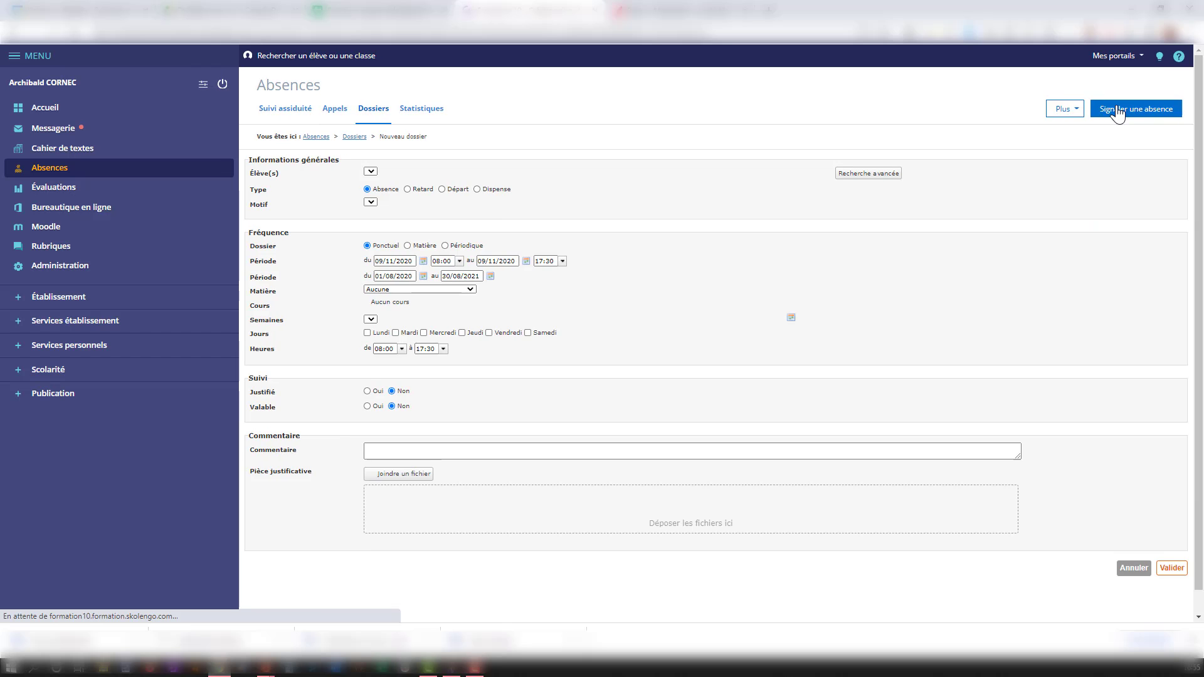
Start a new absence record and open the advanced criteria of the student search
{"action": "left_click", "coordinate": [1128, 108]}
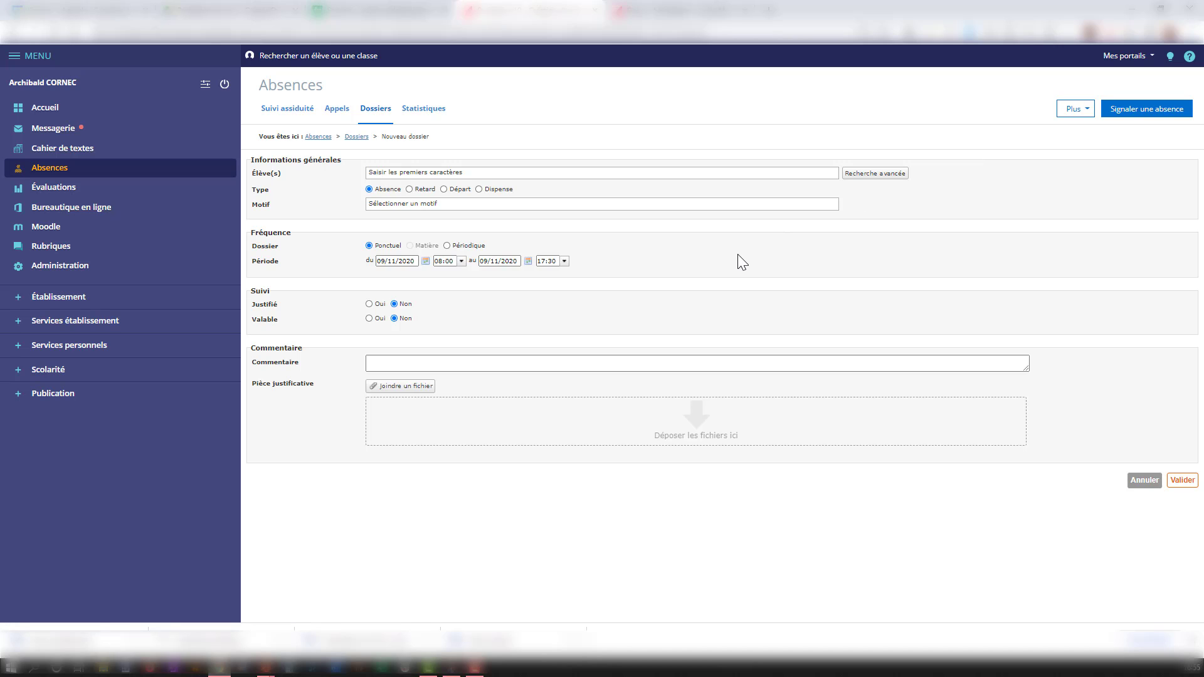
{"action": "left_click", "coordinate": [876, 174]}
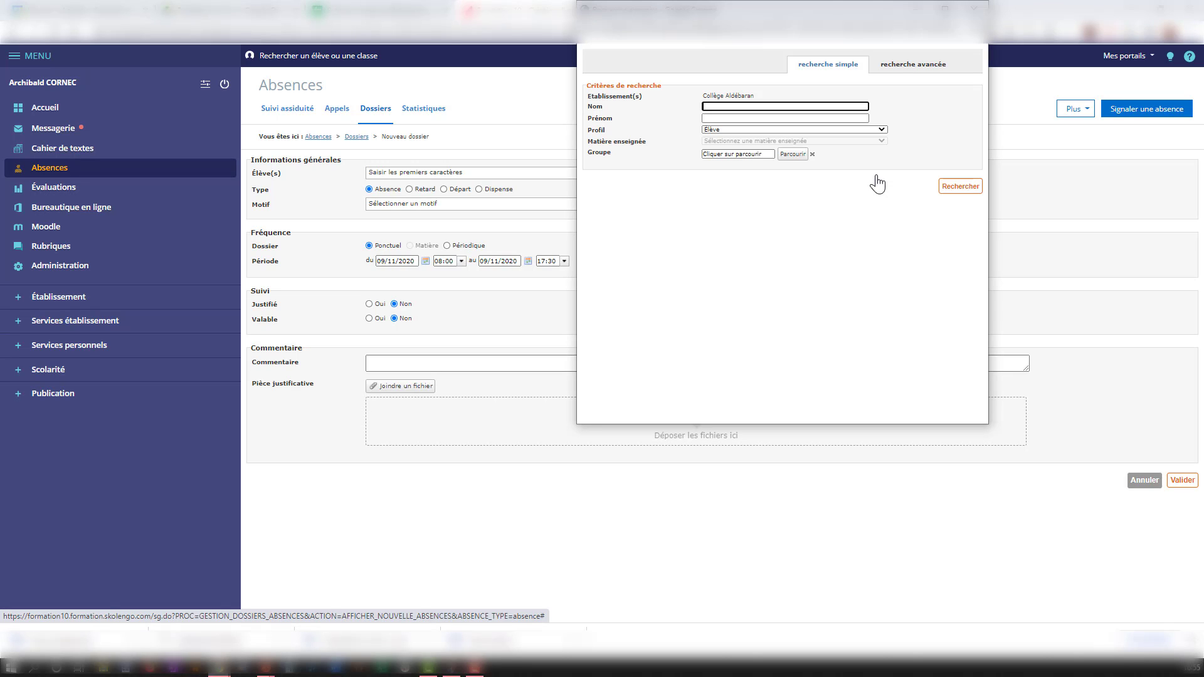
{"action": "left_click", "coordinate": [894, 67]}
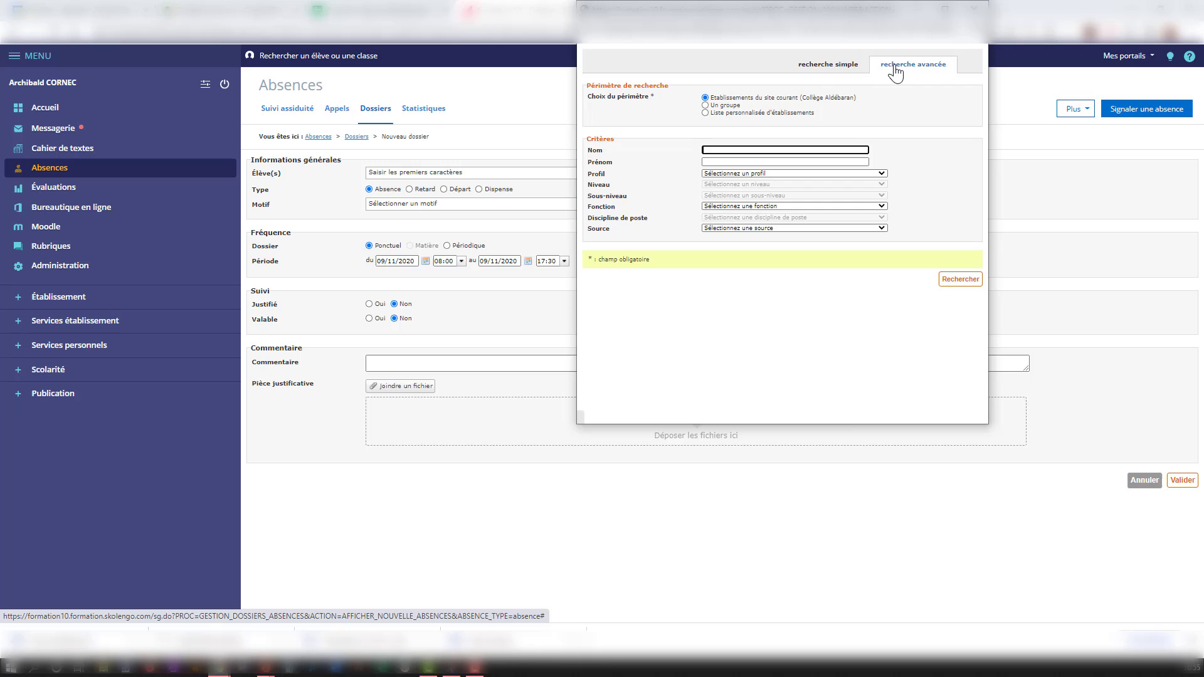
Limit the search scope to the class 3A subgroup 3A1PHY of Collège Aldébaran
{"action": "left_click", "coordinate": [705, 105]}
{"action": "left_click", "coordinate": [721, 124]}
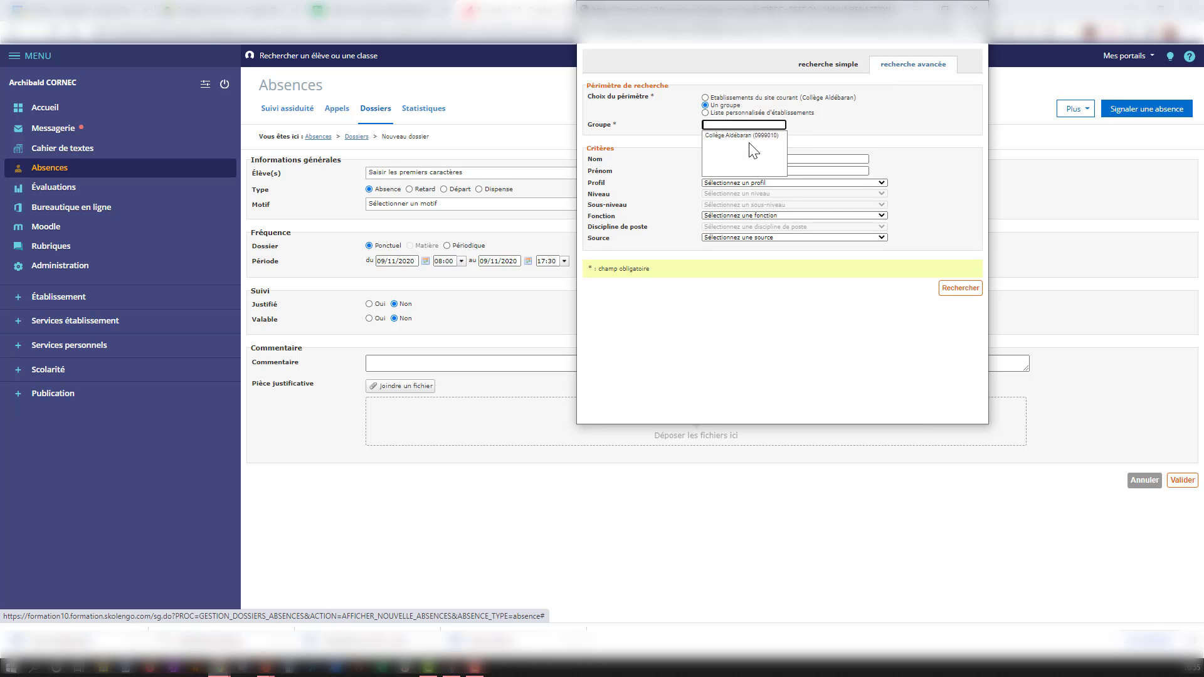
{"action": "left_click", "coordinate": [743, 136]}
{"action": "left_click", "coordinate": [915, 126]}
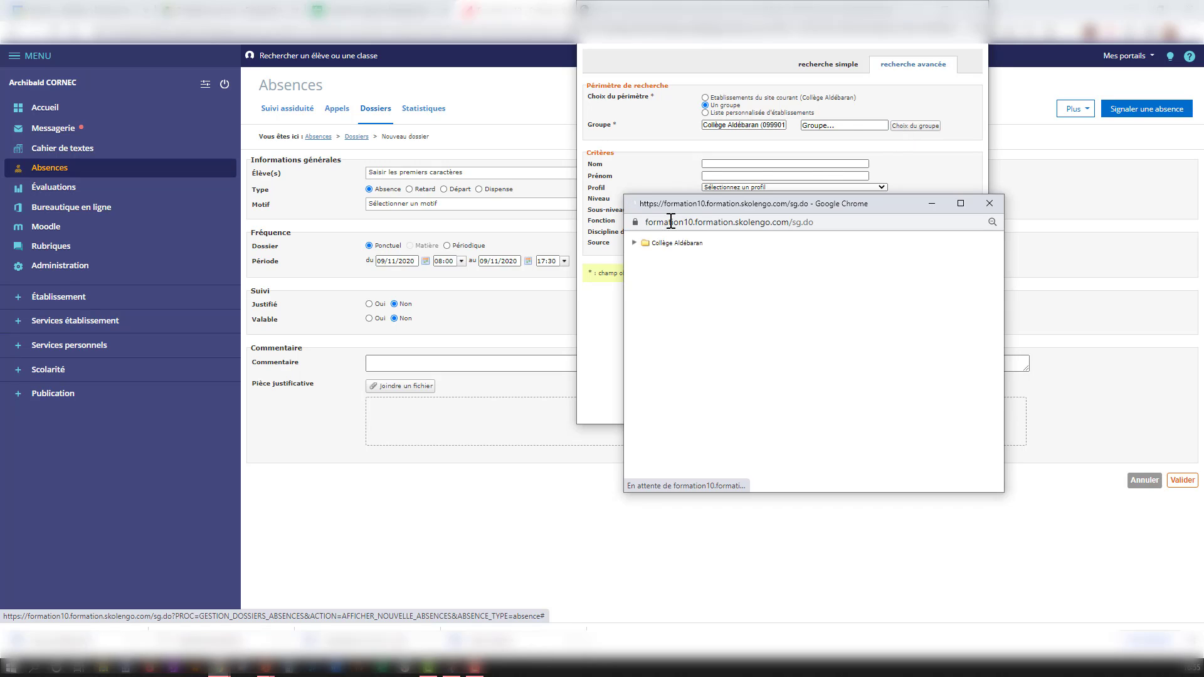
{"action": "left_click", "coordinate": [634, 243]}
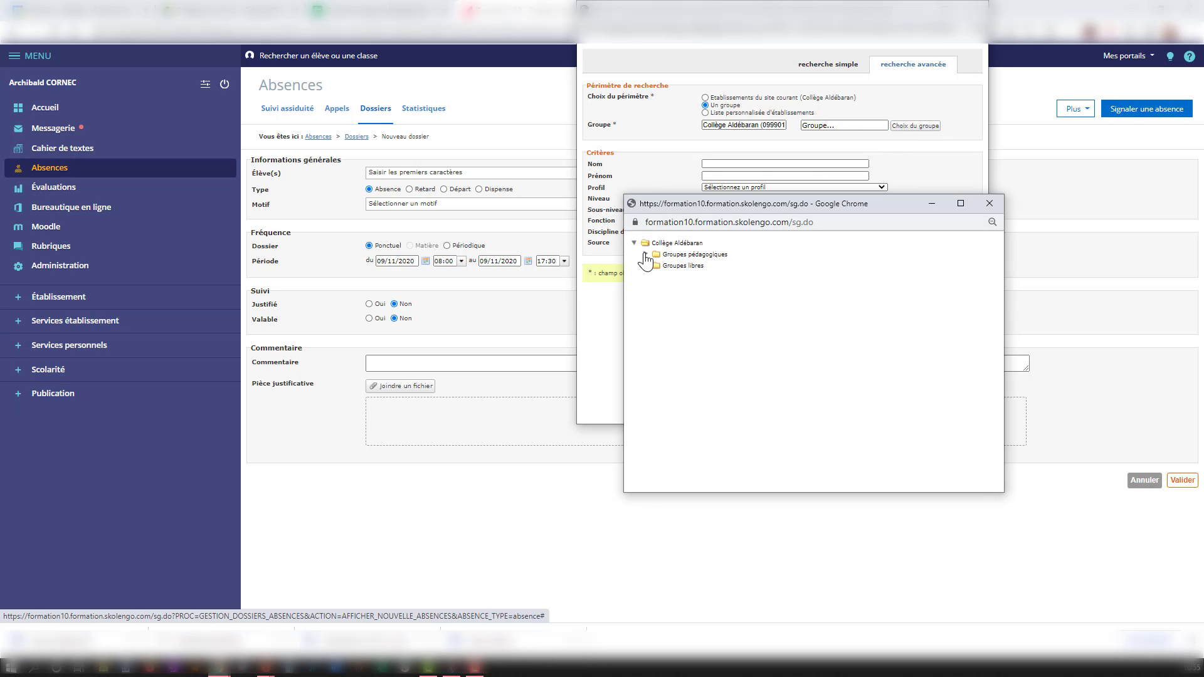
{"action": "left_click", "coordinate": [645, 255]}
{"action": "left_click", "coordinate": [656, 266]}
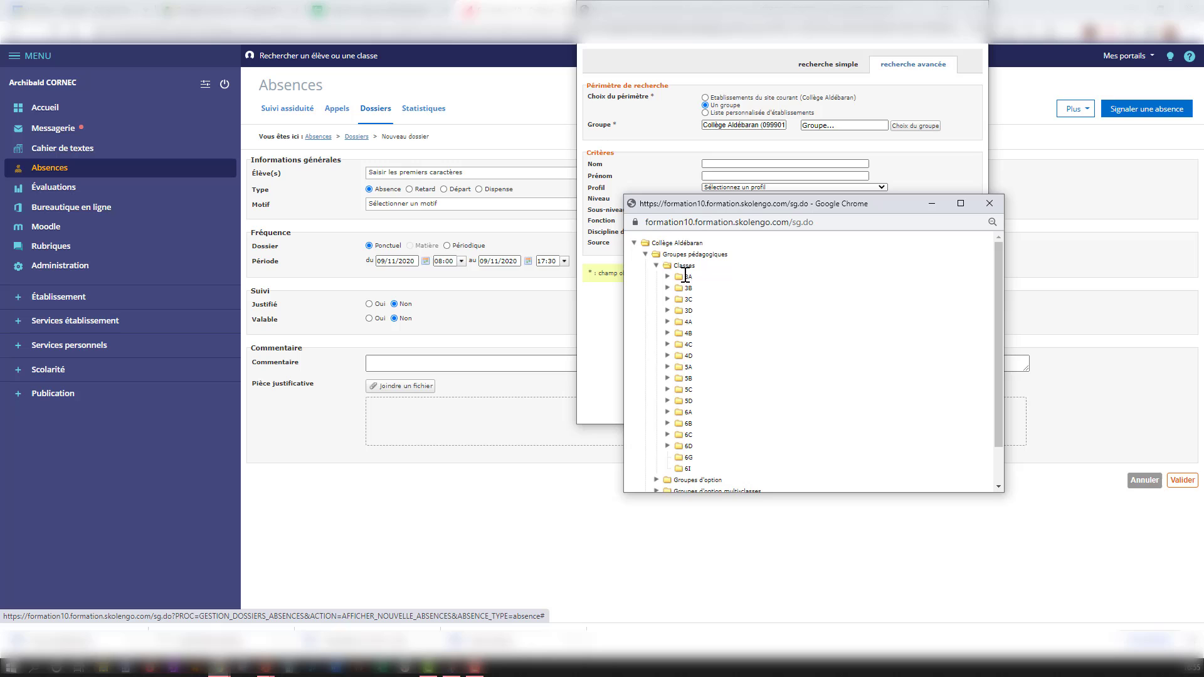
{"action": "left_click", "coordinate": [667, 276]}
{"action": "left_click", "coordinate": [704, 299]}
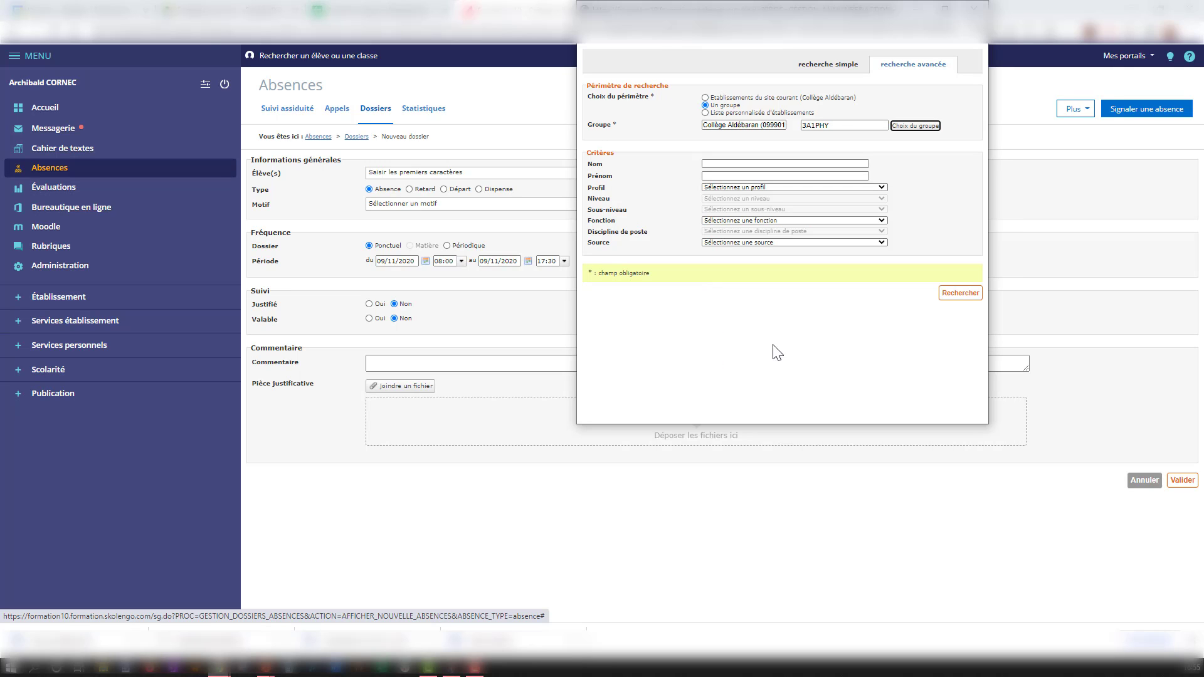
Search the group for people with the profile Élève and show 20 results per page
{"action": "left_click", "coordinate": [723, 187]}
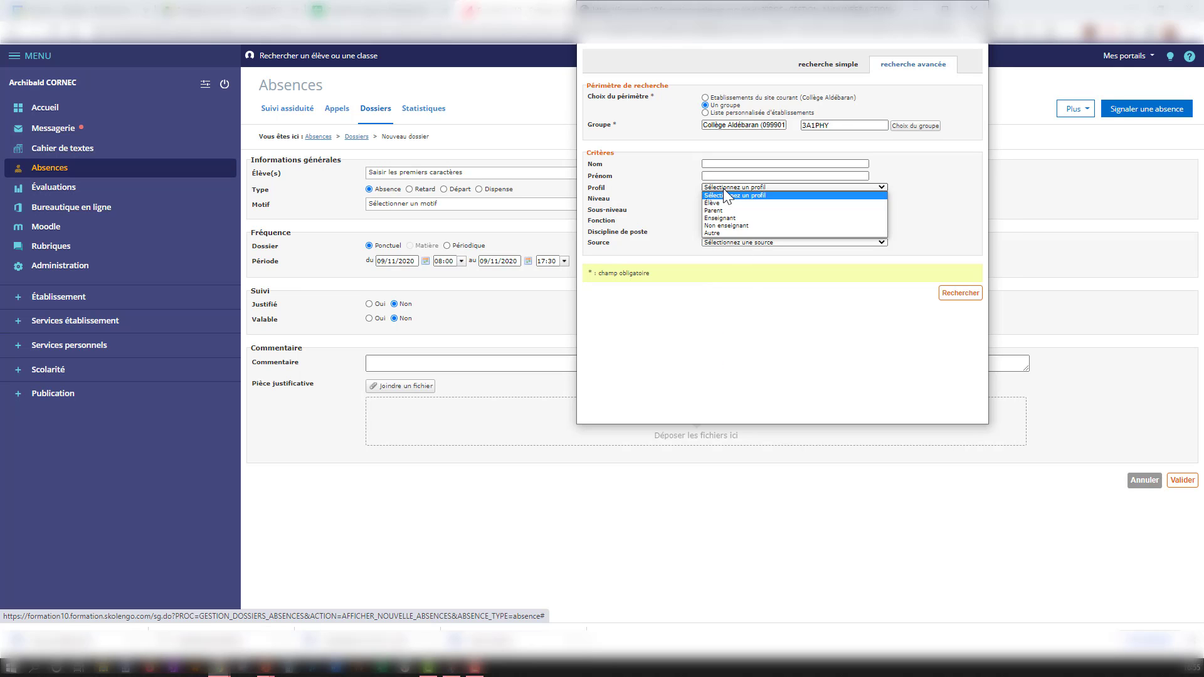
{"action": "left_click", "coordinate": [715, 202]}
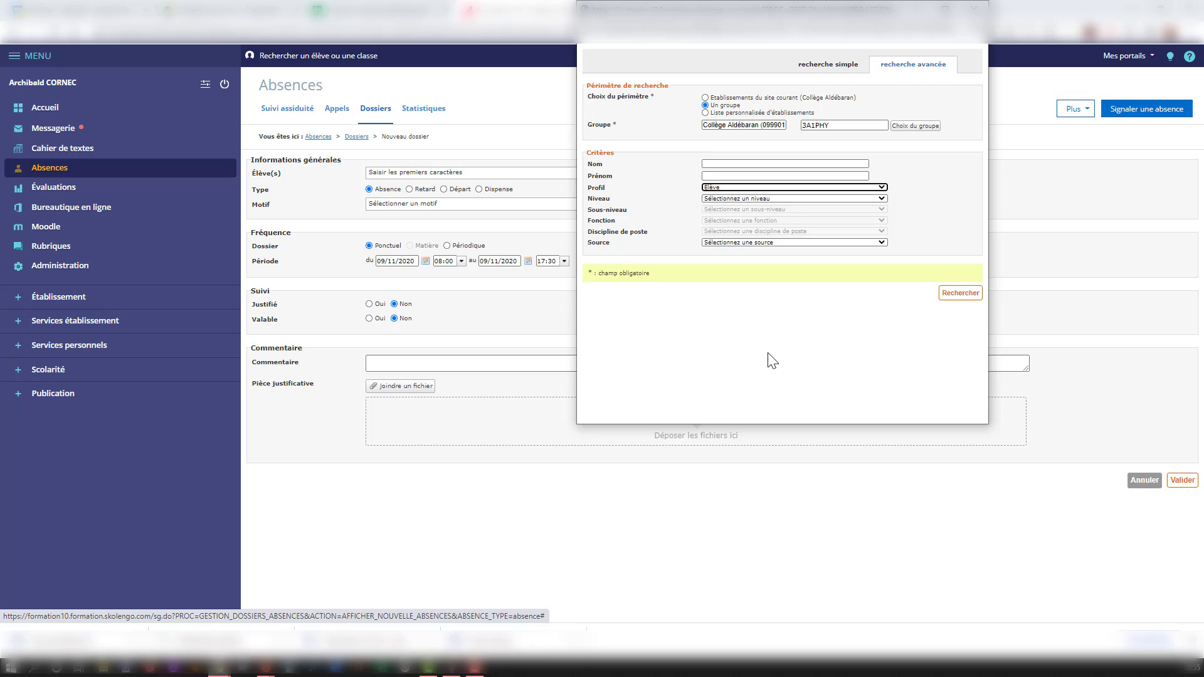
{"action": "left_click", "coordinate": [953, 296]}
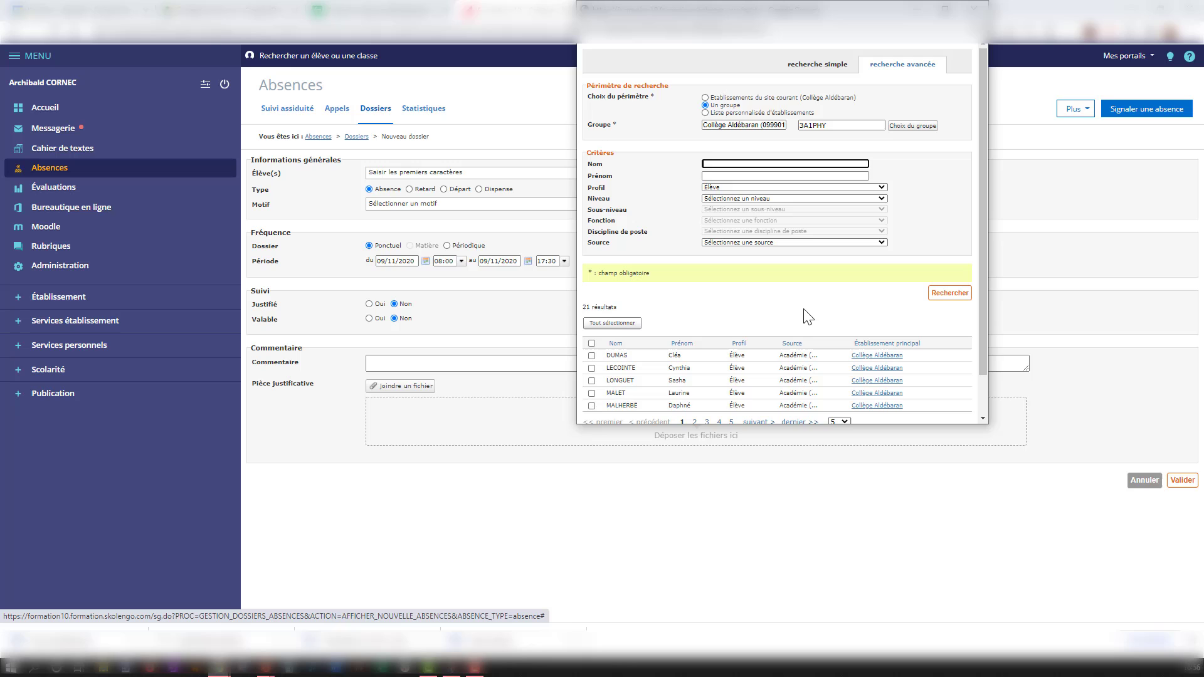
{"action": "left_click", "coordinate": [839, 421]}
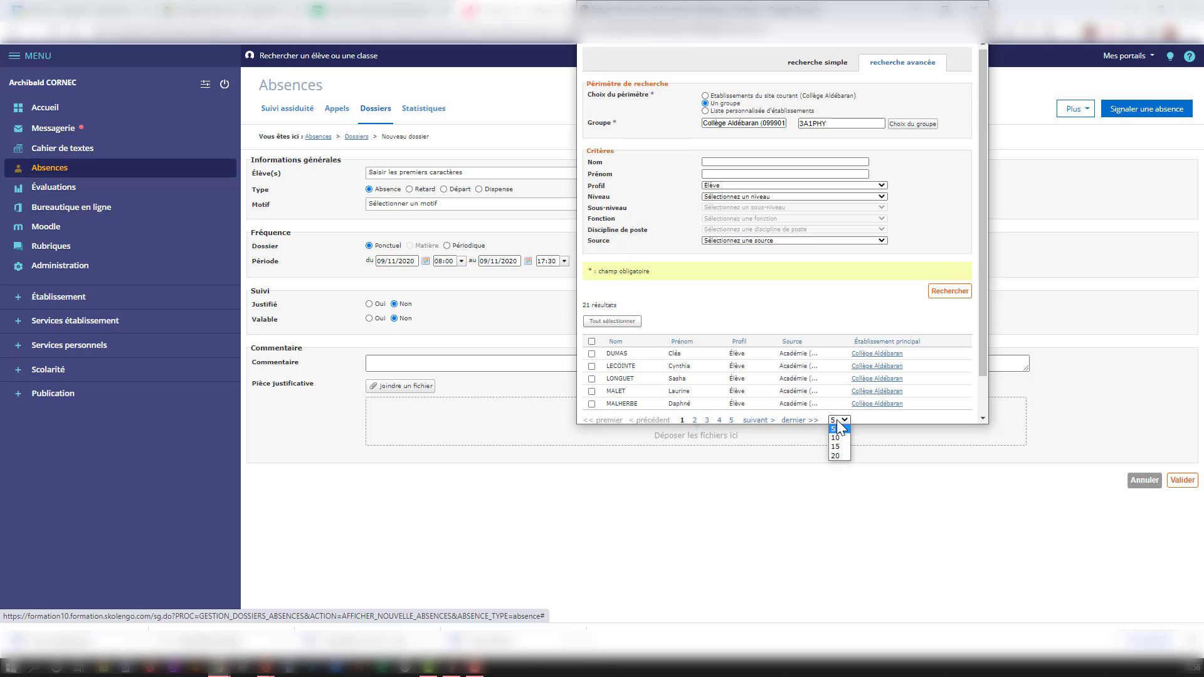
{"action": "left_click", "coordinate": [836, 456]}
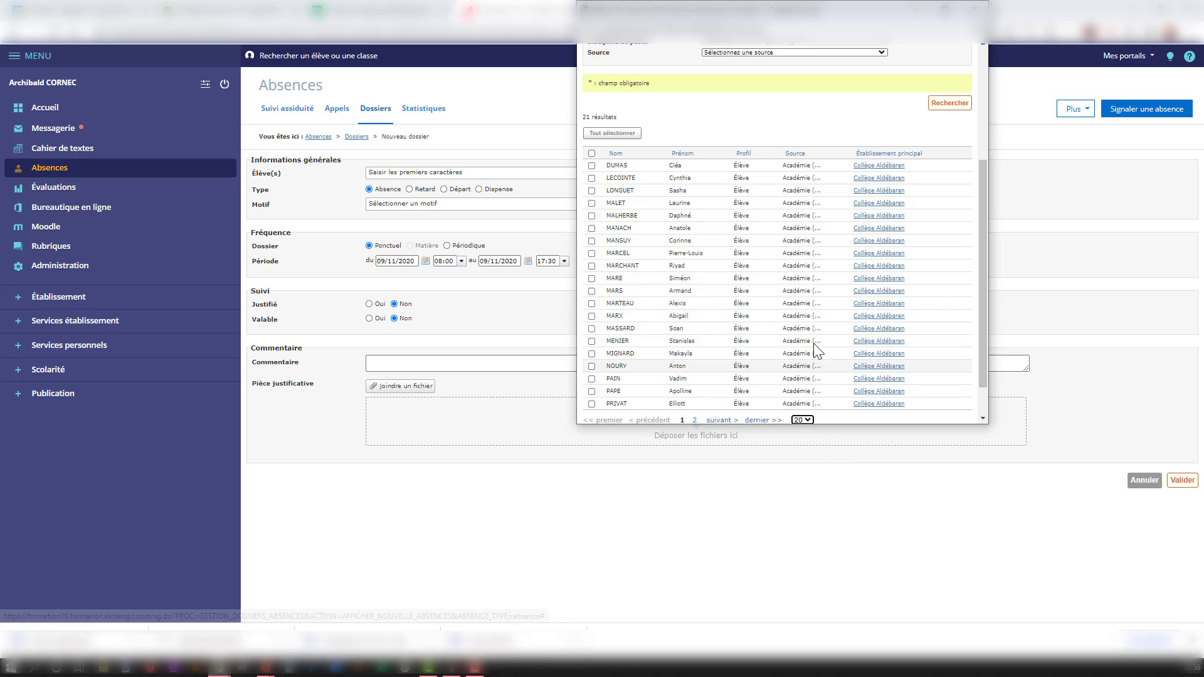
Select the students in rows 1, 2, 3, 6, 10, 13 and 17 of the results and add them to the absence record
{"action": "left_click", "coordinate": [591, 166]}
{"action": "left_click", "coordinate": [591, 178]}
{"action": "left_click", "coordinate": [591, 191]}
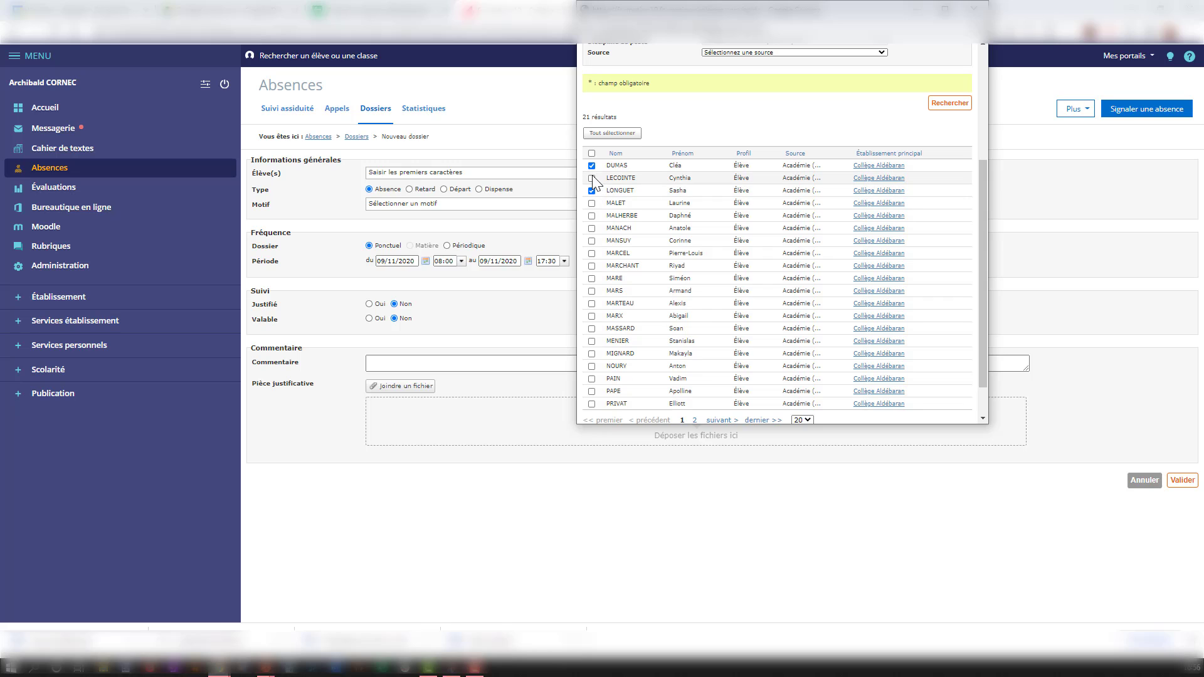
{"action": "left_click", "coordinate": [592, 228]}
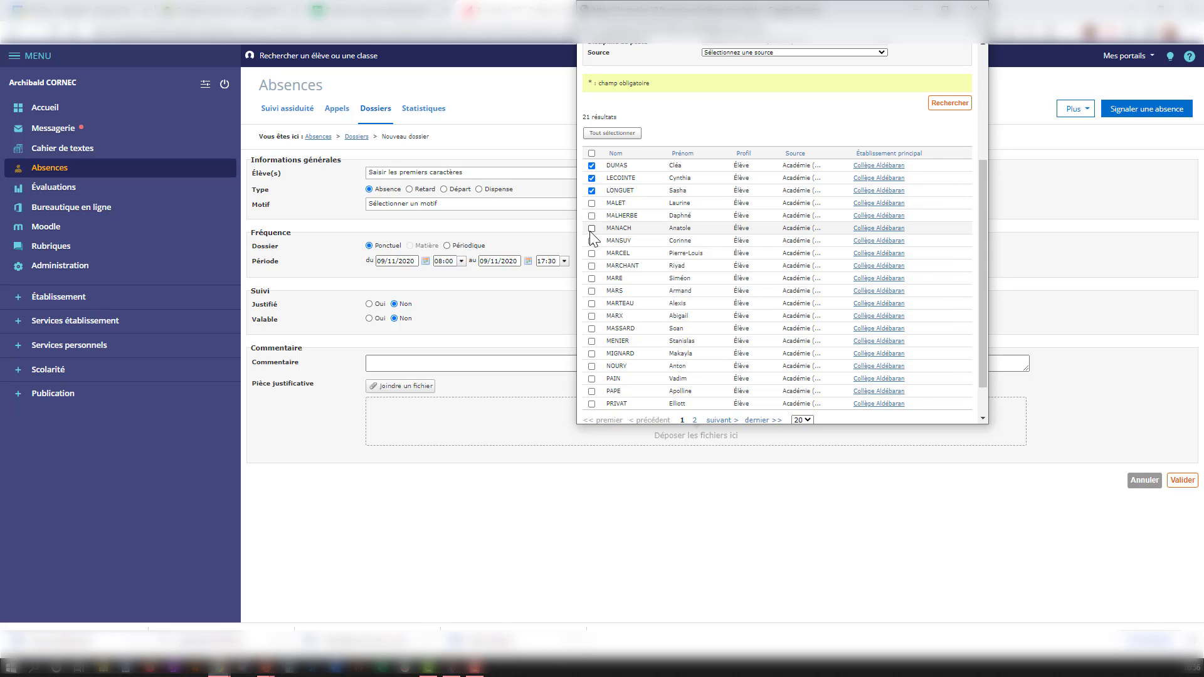
{"action": "left_click", "coordinate": [592, 278]}
{"action": "left_click", "coordinate": [591, 316]}
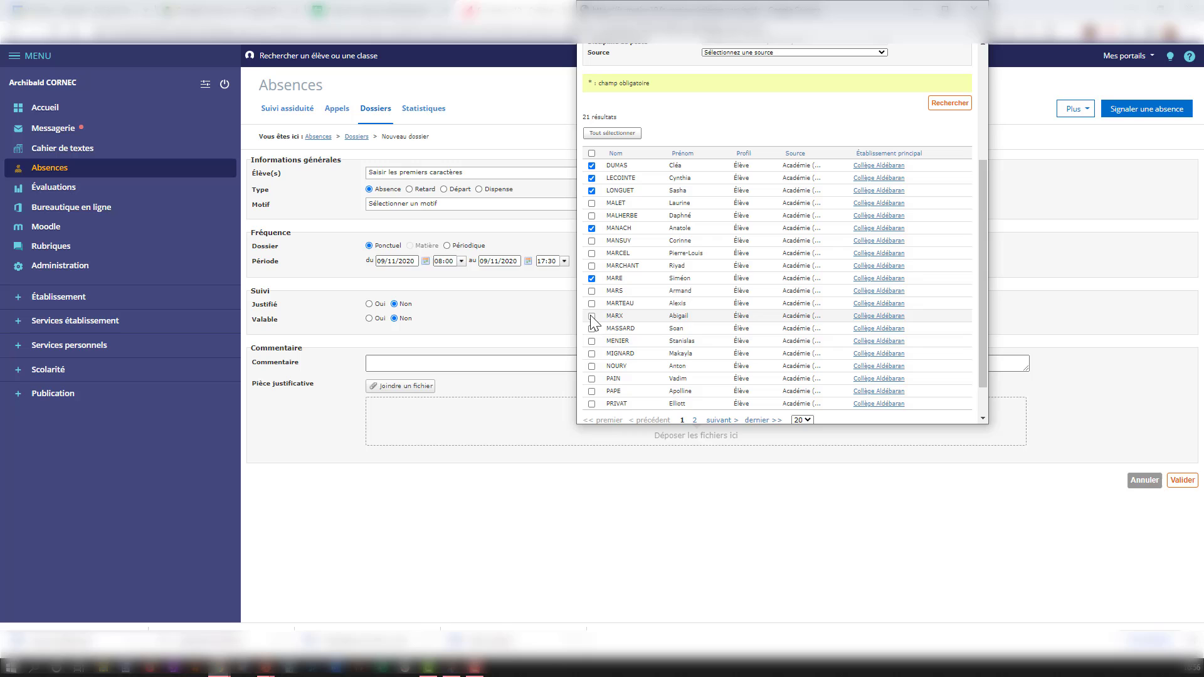
{"action": "left_click", "coordinate": [591, 367]}
{"action": "scroll", "coordinate": [868, 307], "scroll_direction": "down", "scroll_amount": 1}
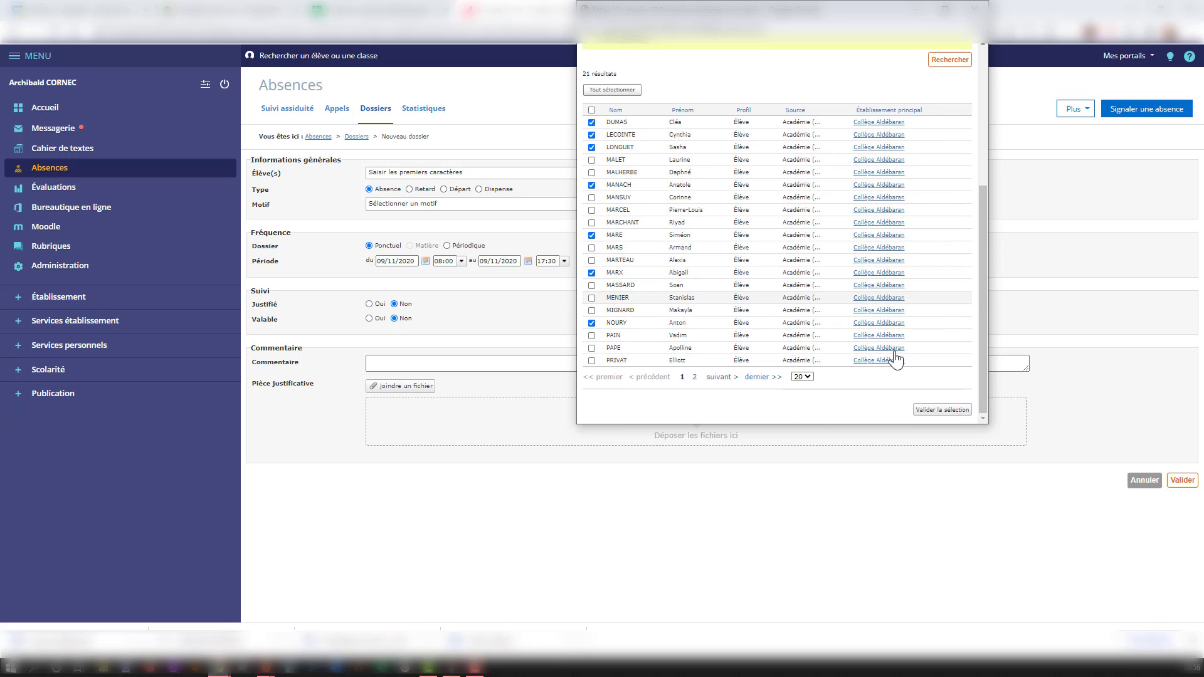
{"action": "left_click", "coordinate": [942, 409]}
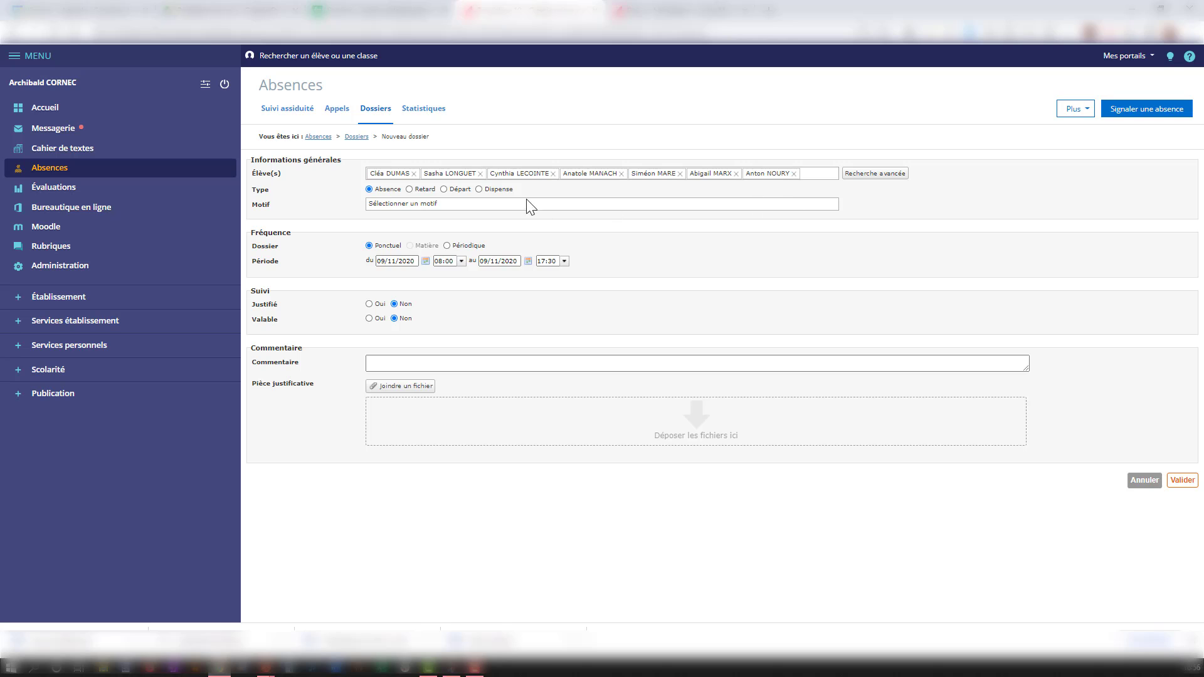
Set the group record's type to Dispense with the reason "Protocole sanitaire Covid"
{"action": "left_click", "coordinate": [478, 189]}
{"action": "left_click", "coordinate": [475, 202]}
{"action": "left_click", "coordinate": [454, 243]}
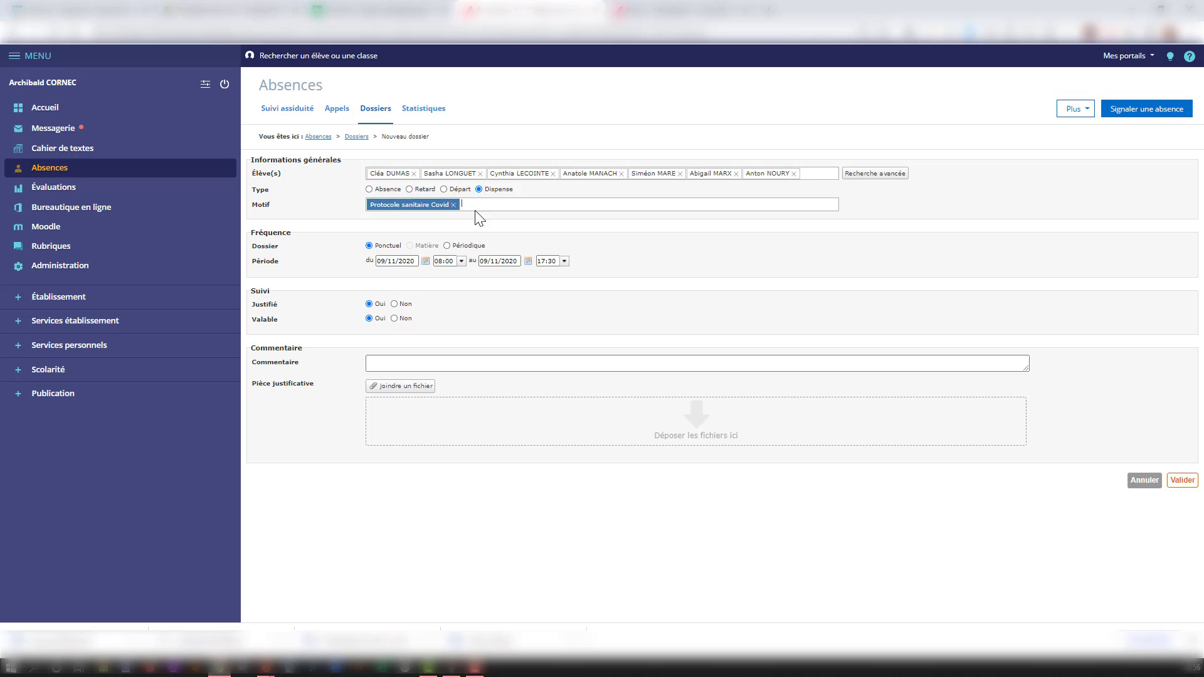
Make the exemption Périodique, running from 01/11/2020 to 06/12/2020
{"action": "left_click", "coordinate": [447, 246]}
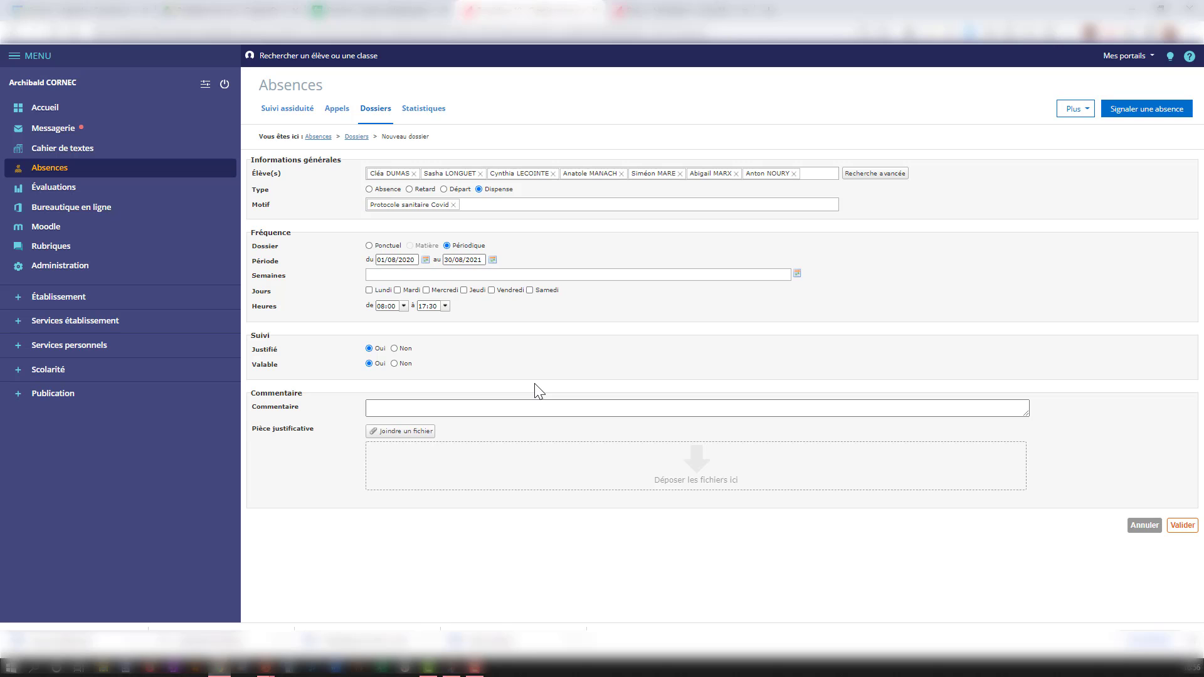
{"action": "left_click", "coordinate": [426, 260]}
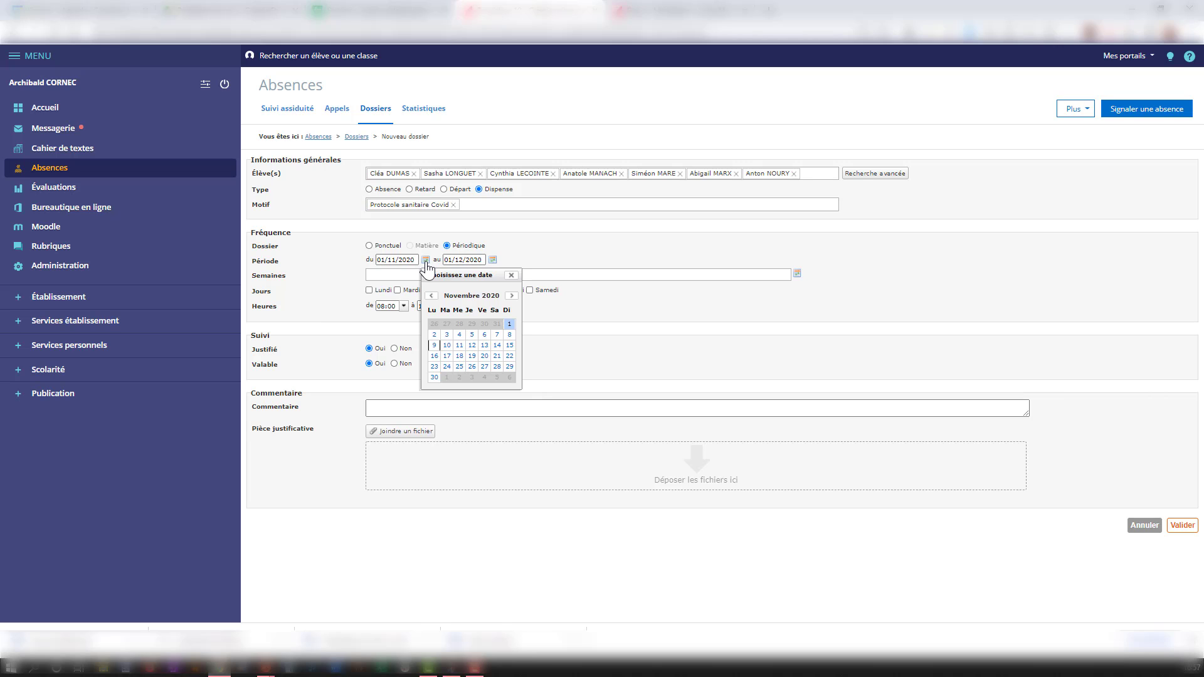
{"action": "left_click", "coordinate": [509, 325]}
{"action": "left_click", "coordinate": [492, 260]}
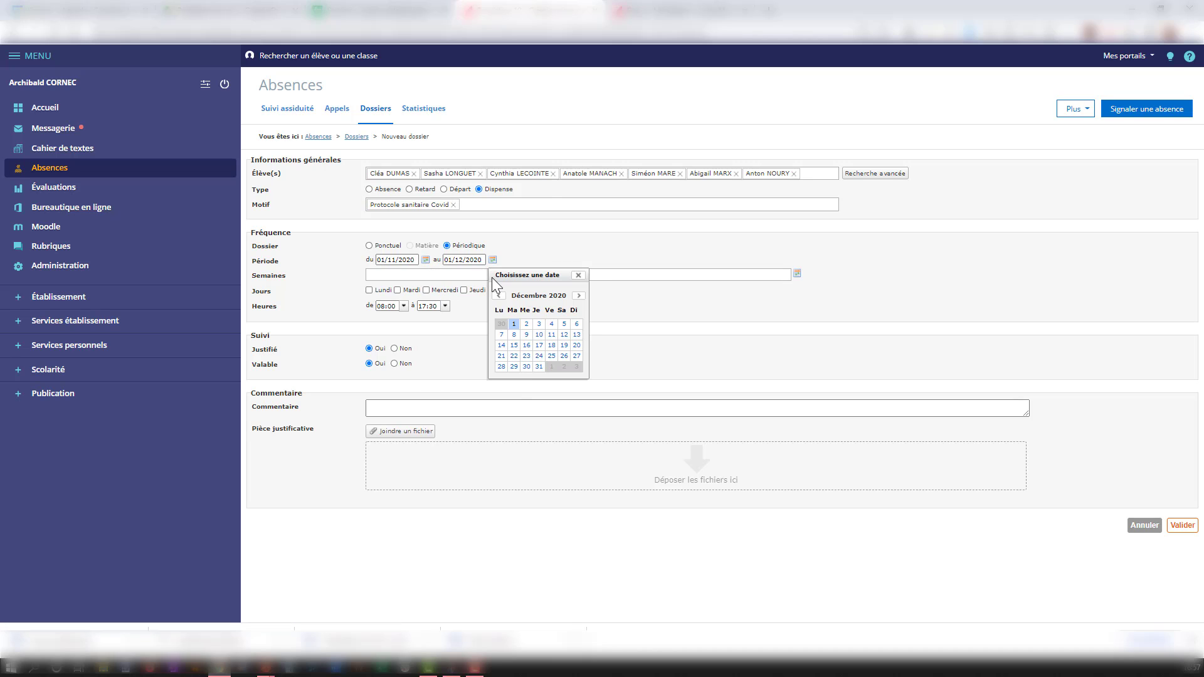
{"action": "left_click", "coordinate": [573, 325]}
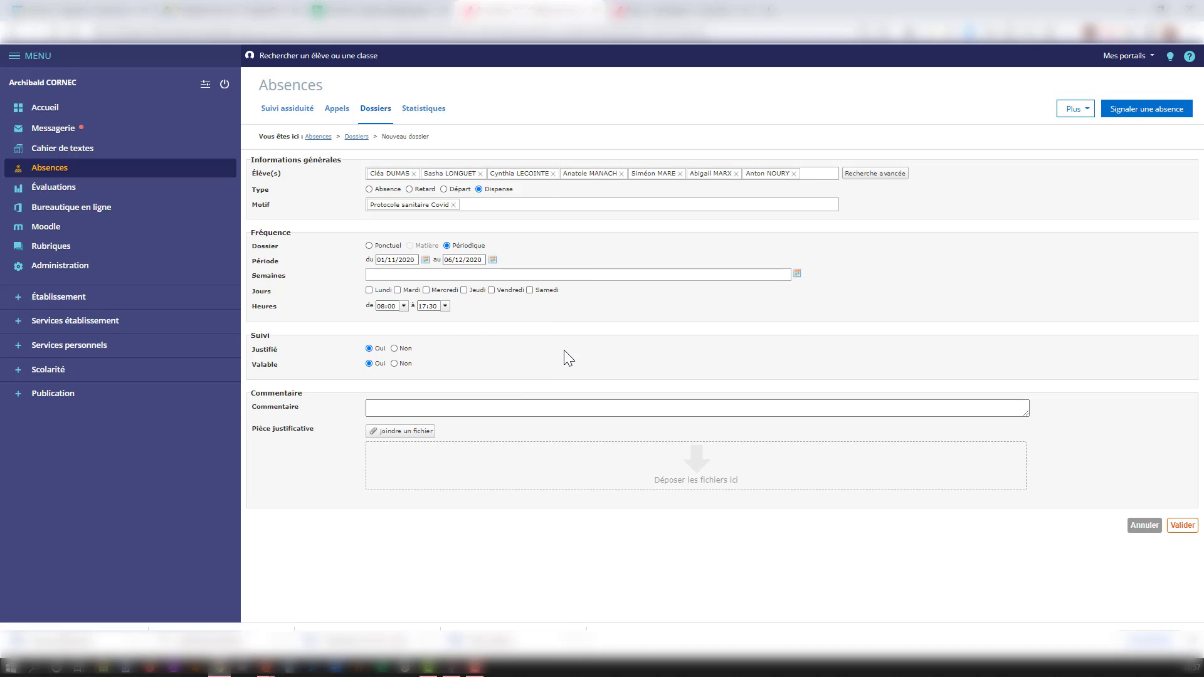
Compare the week presets for the exemption period and apply "1 semaine sur 2"
{"action": "left_click", "coordinate": [796, 274]}
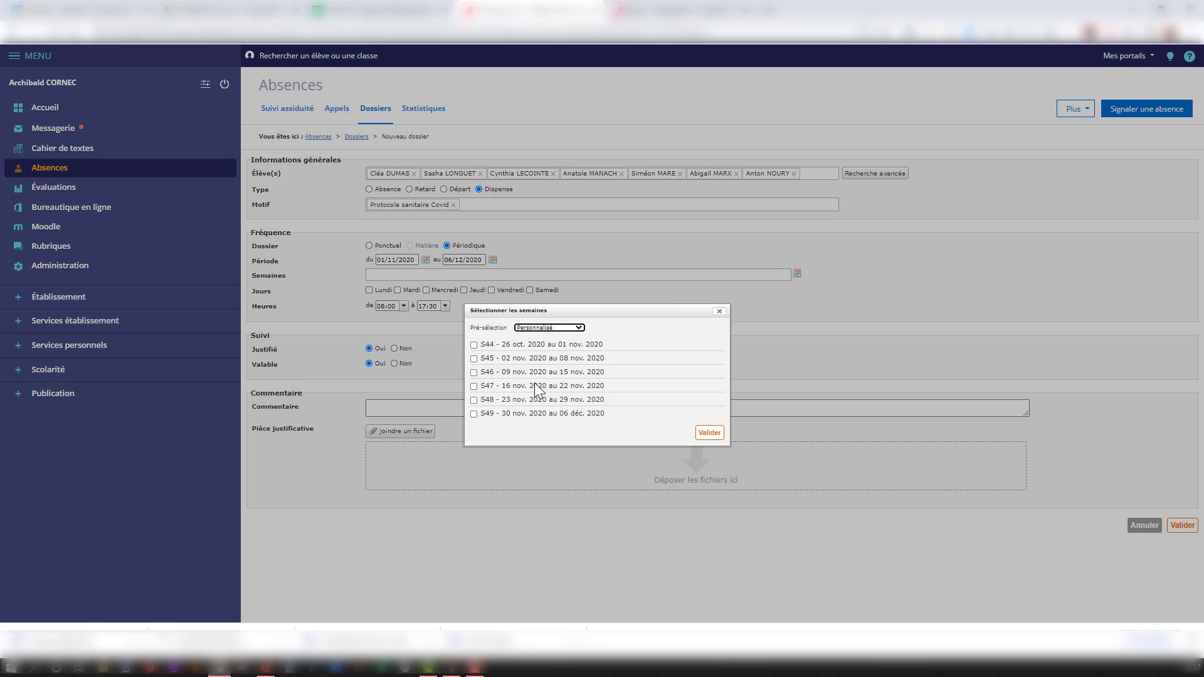
{"action": "left_click", "coordinate": [562, 328]}
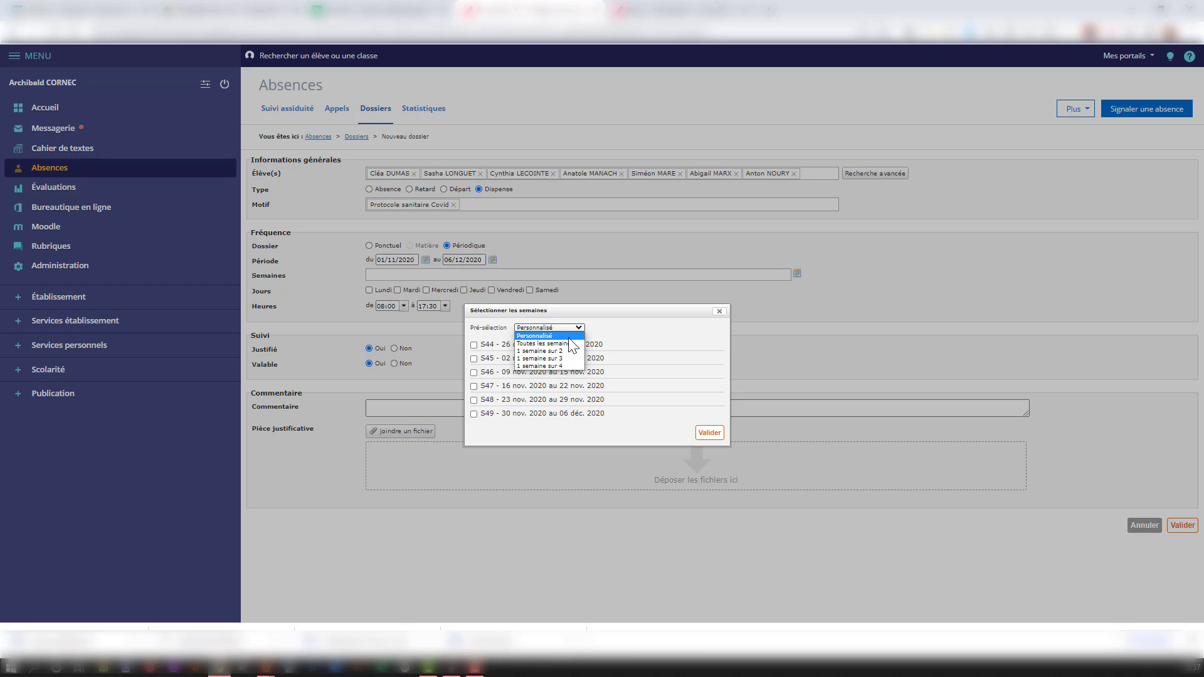
{"action": "left_click", "coordinate": [568, 340]}
{"action": "left_click", "coordinate": [562, 329]}
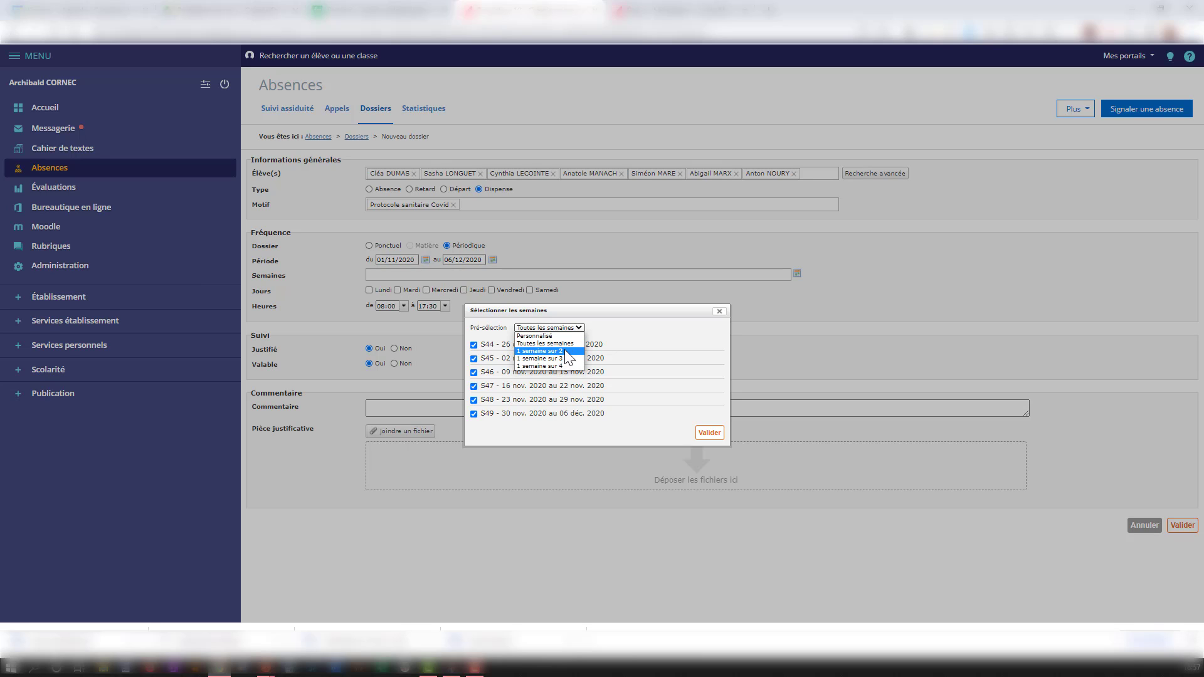
{"action": "left_click", "coordinate": [564, 348]}
{"action": "left_click", "coordinate": [558, 329]}
{"action": "left_click", "coordinate": [566, 355]}
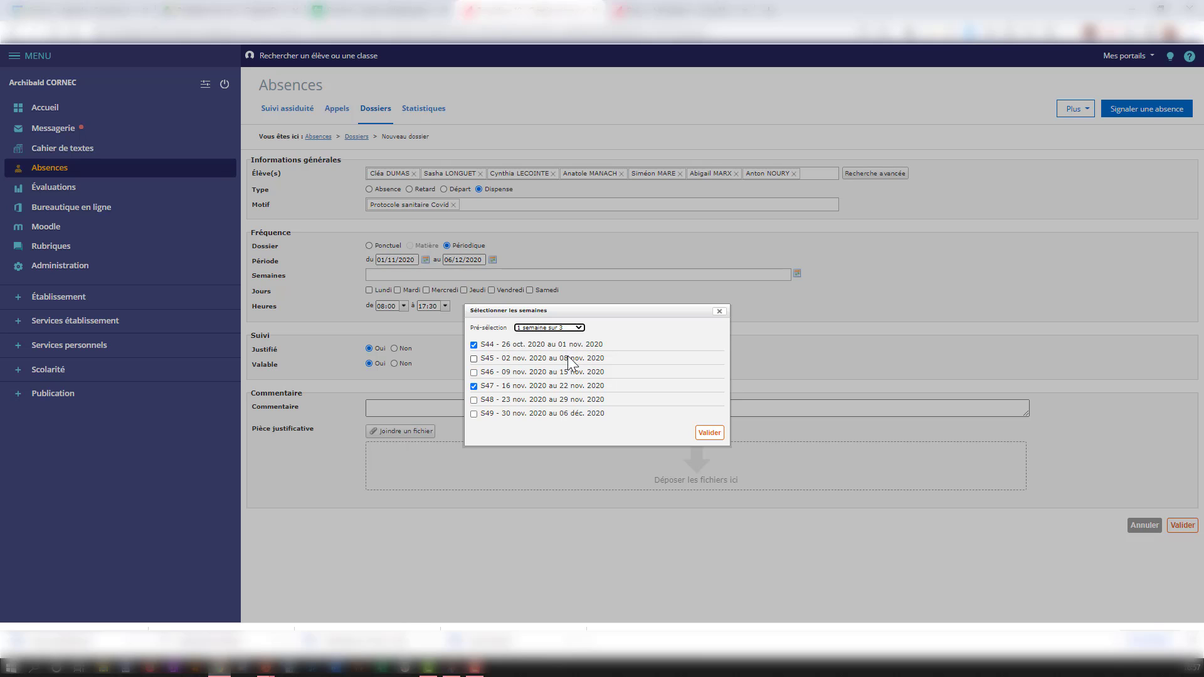
{"action": "left_click", "coordinate": [560, 328]}
{"action": "left_click", "coordinate": [559, 366]}
{"action": "left_click", "coordinate": [553, 328]}
{"action": "left_click", "coordinate": [560, 351]}
{"action": "left_click", "coordinate": [709, 432]}
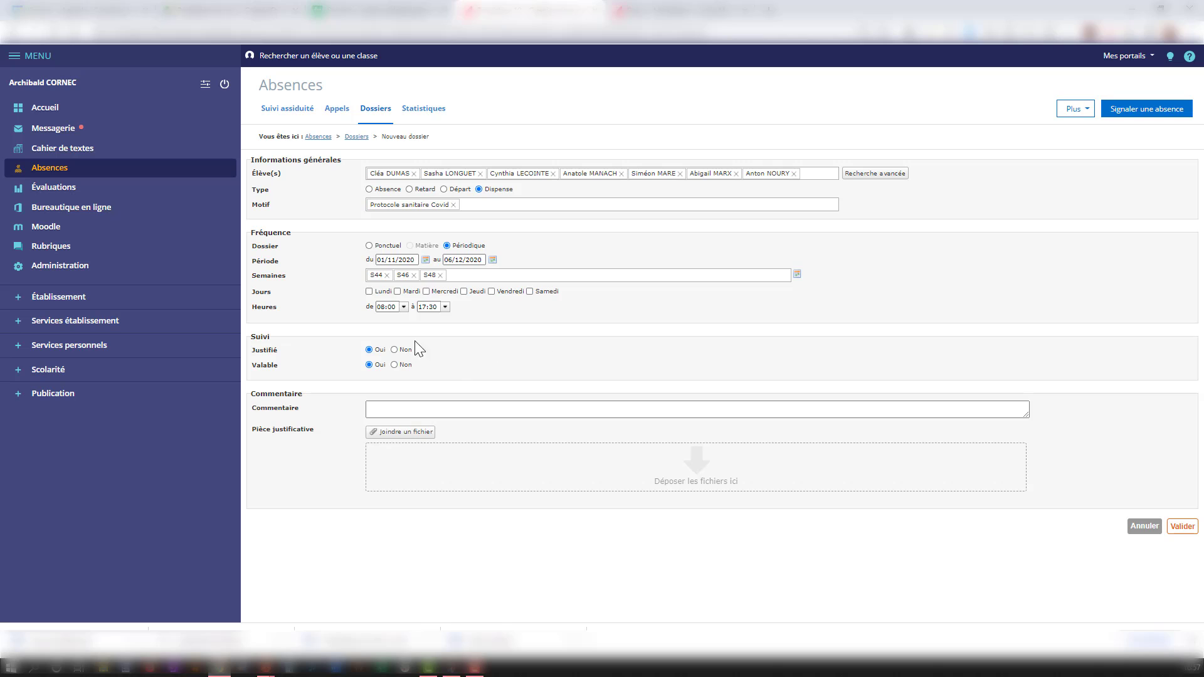
Apply the exemption to Lundi, Mardi and Mercredi, and save the group record
{"action": "left_click", "coordinate": [369, 290]}
{"action": "left_click", "coordinate": [397, 290]}
{"action": "left_click", "coordinate": [426, 291]}
{"action": "left_click", "coordinate": [1181, 527]}
Find one of the exempted students by surname and check the student's timetable for the weeks of 9 to 27 November 2020
{"action": "left_click", "coordinate": [342, 56]}
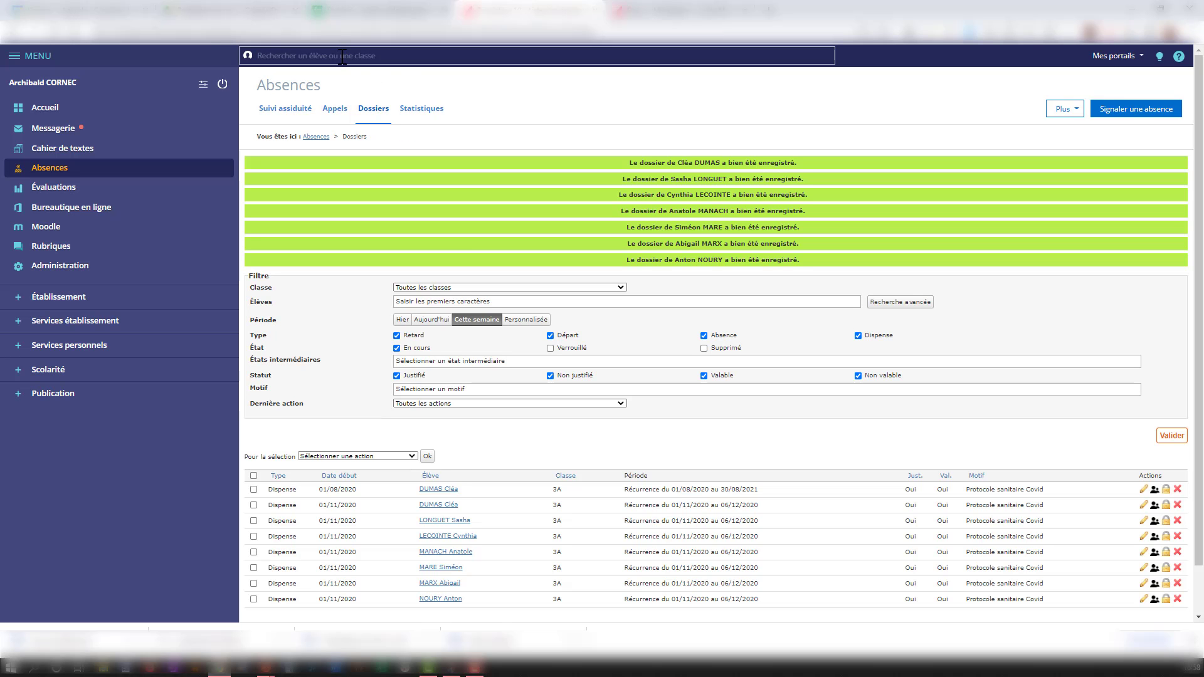
{"action": "type", "text": "dumas"}
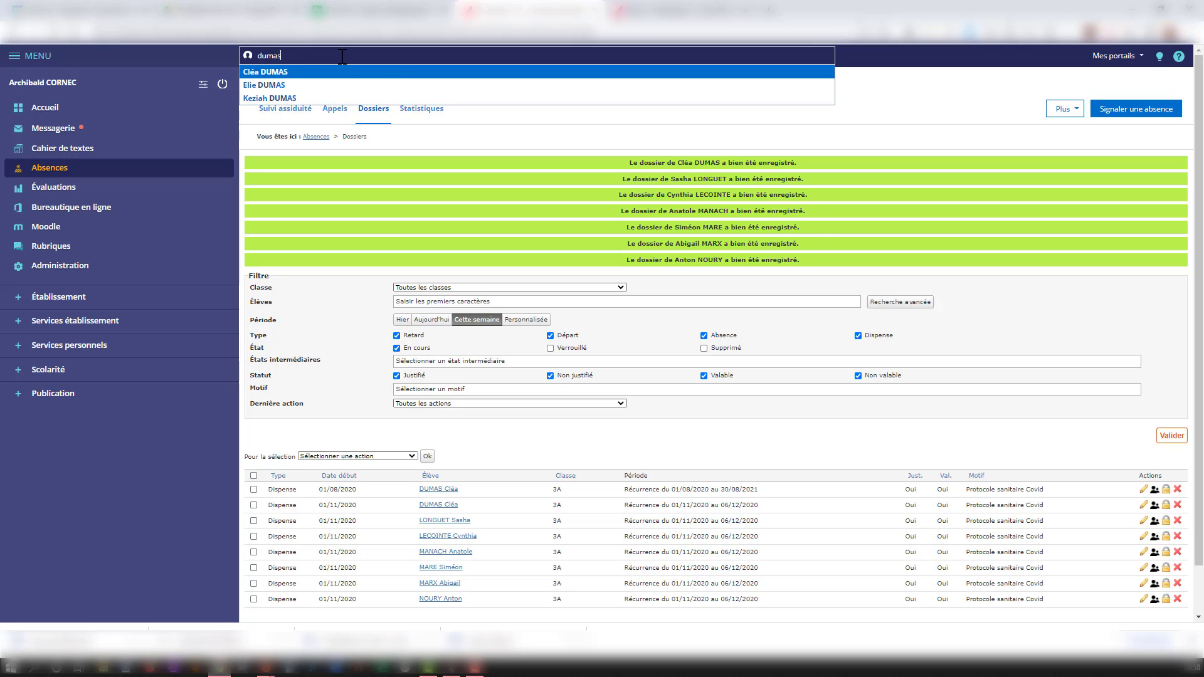
{"action": "left_click", "coordinate": [397, 73]}
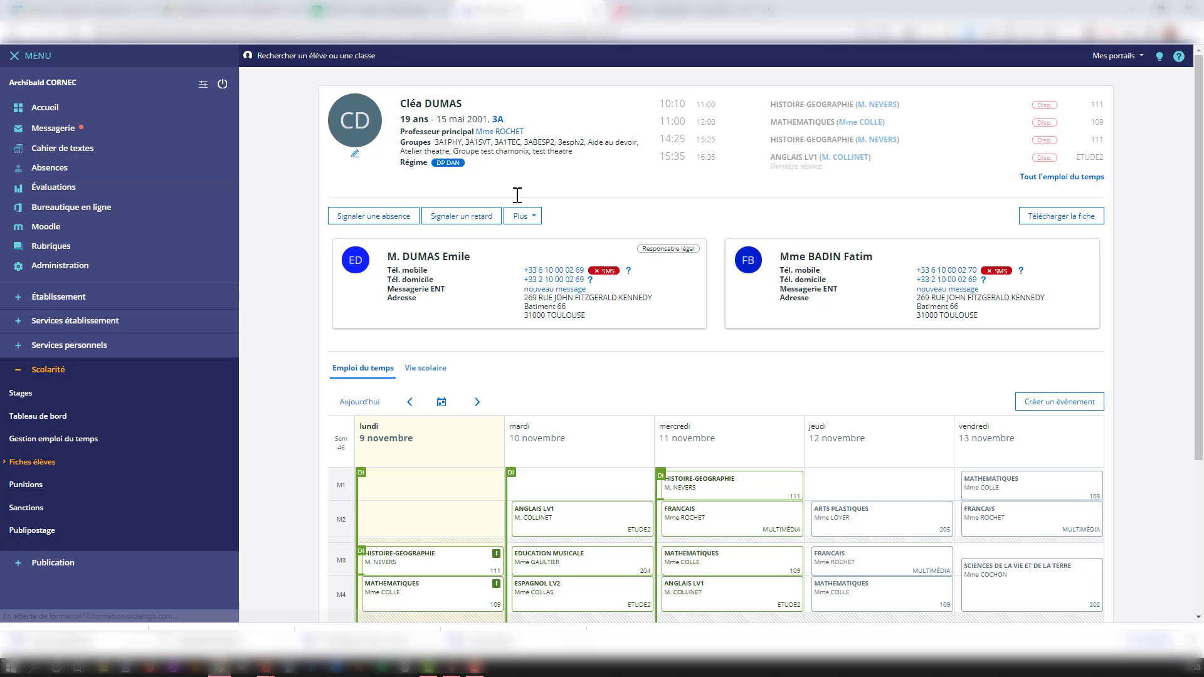
{"action": "scroll", "coordinate": [718, 418], "scroll_direction": "down", "scroll_amount": 3}
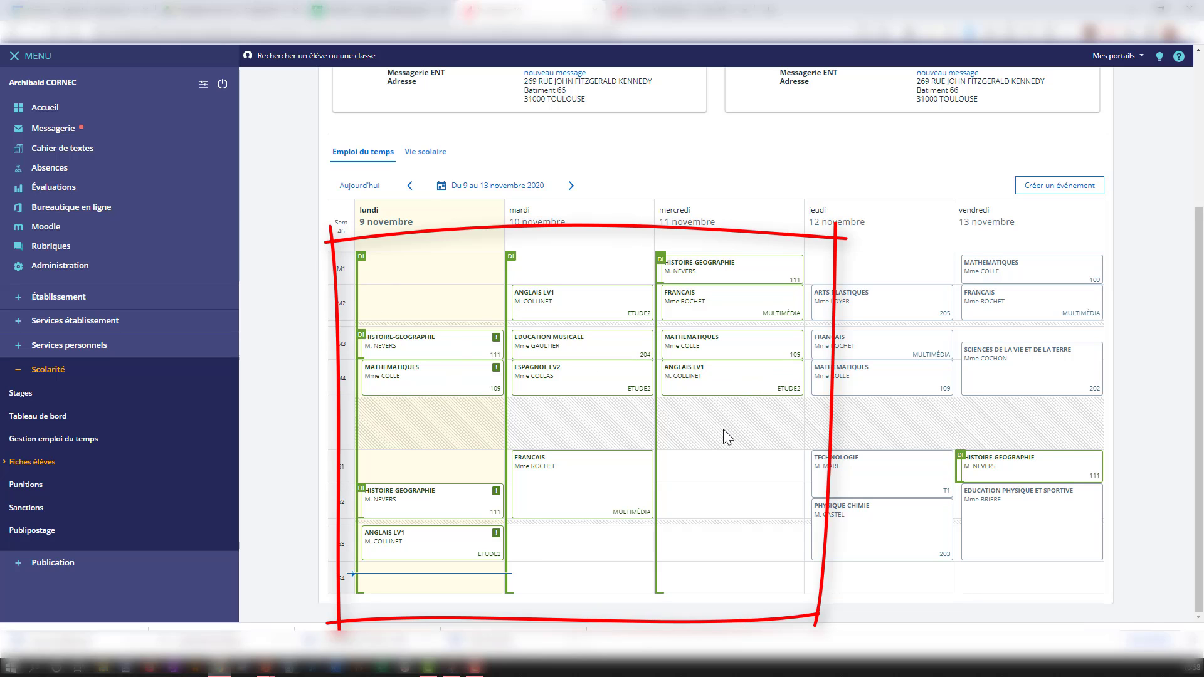
{"action": "left_click", "coordinate": [572, 186]}
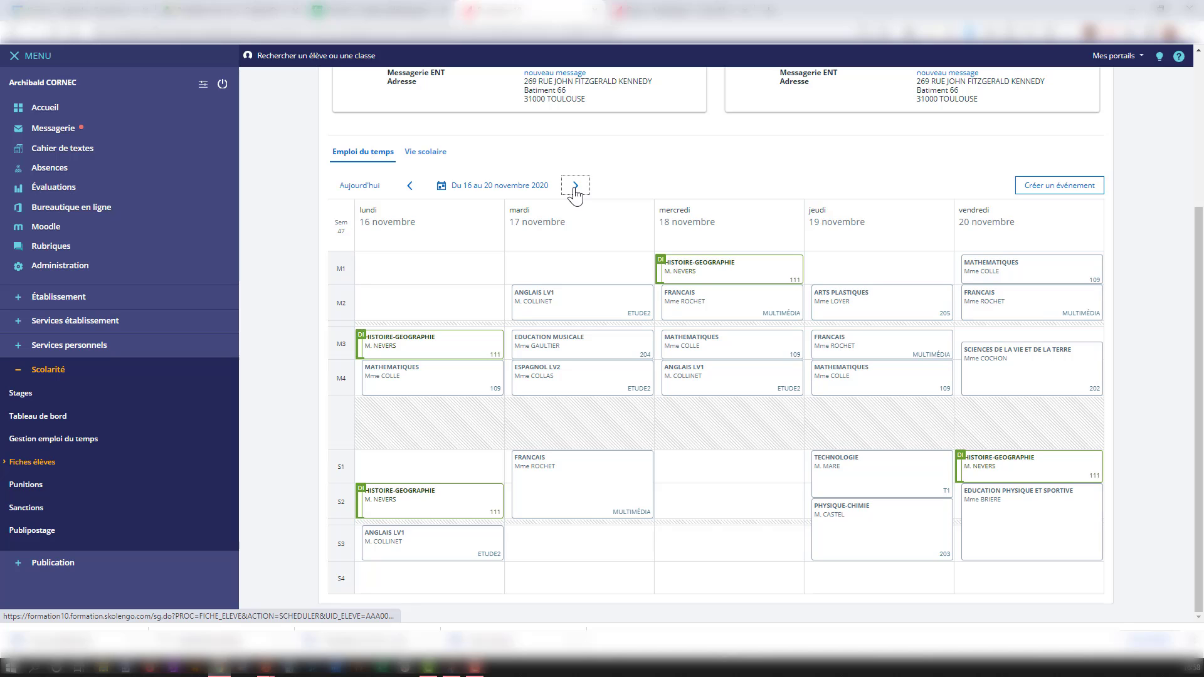
{"action": "left_click", "coordinate": [574, 190]}
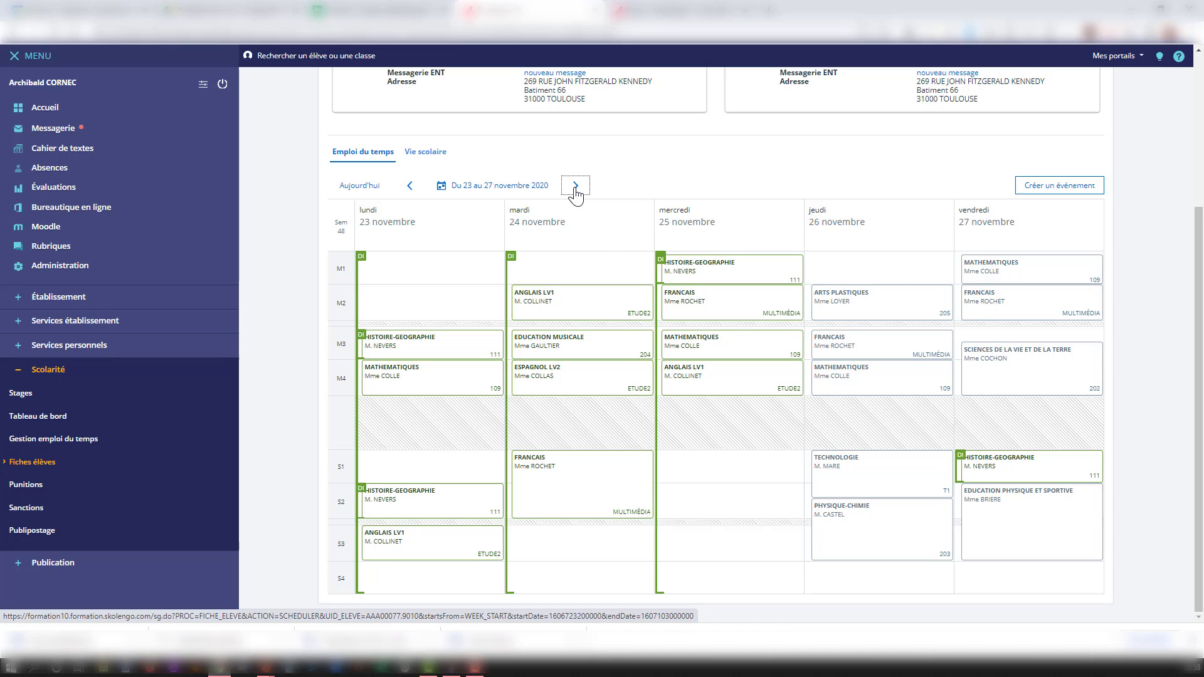